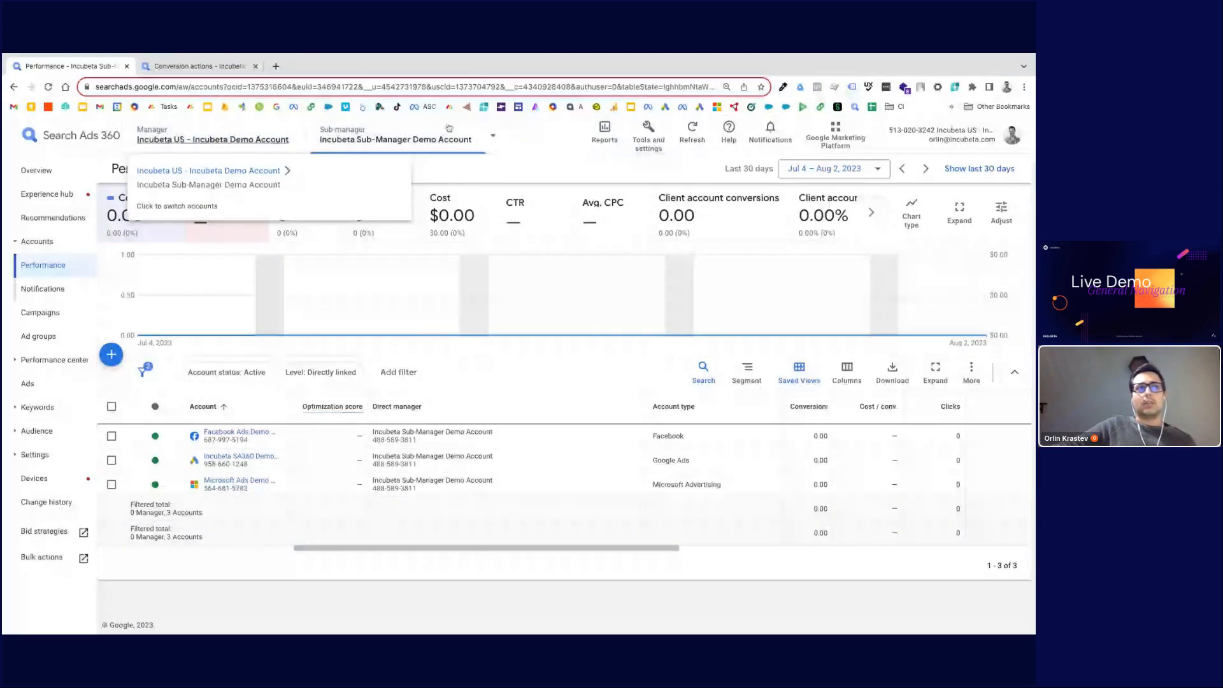
# Step: Open the account switcher and browse the client accounts under the Incubeta Sub-Manager Demo Account
pyautogui.click(441, 141)
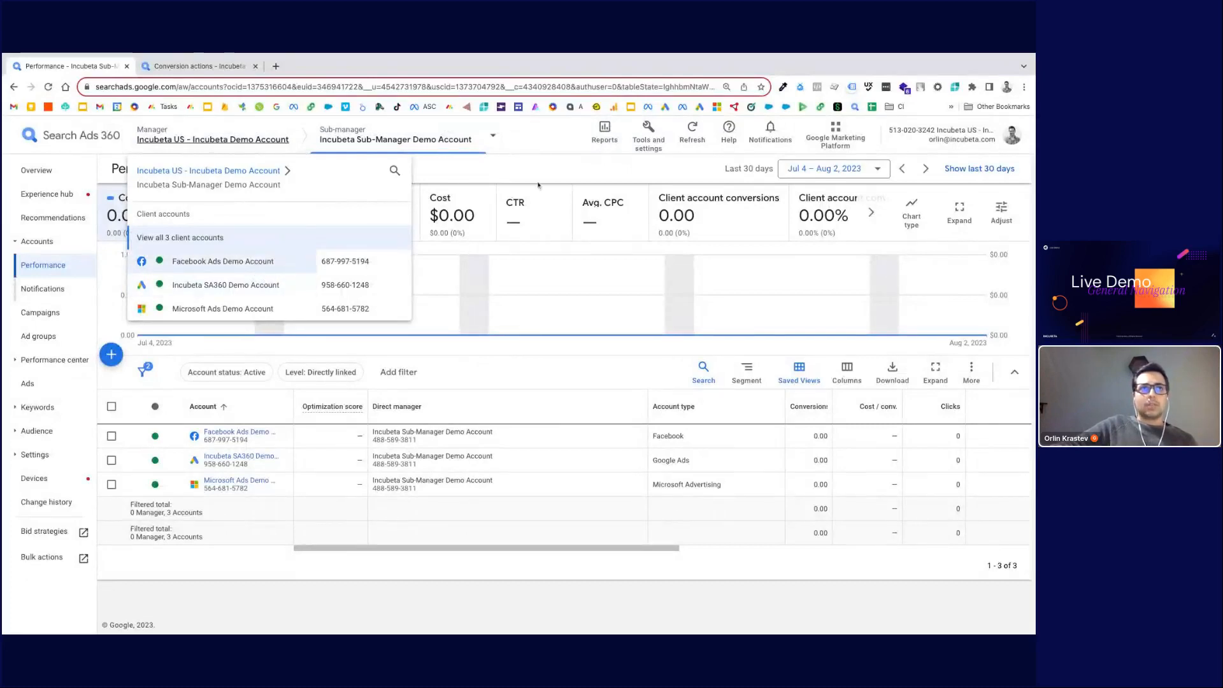
pyautogui.click(458, 168)
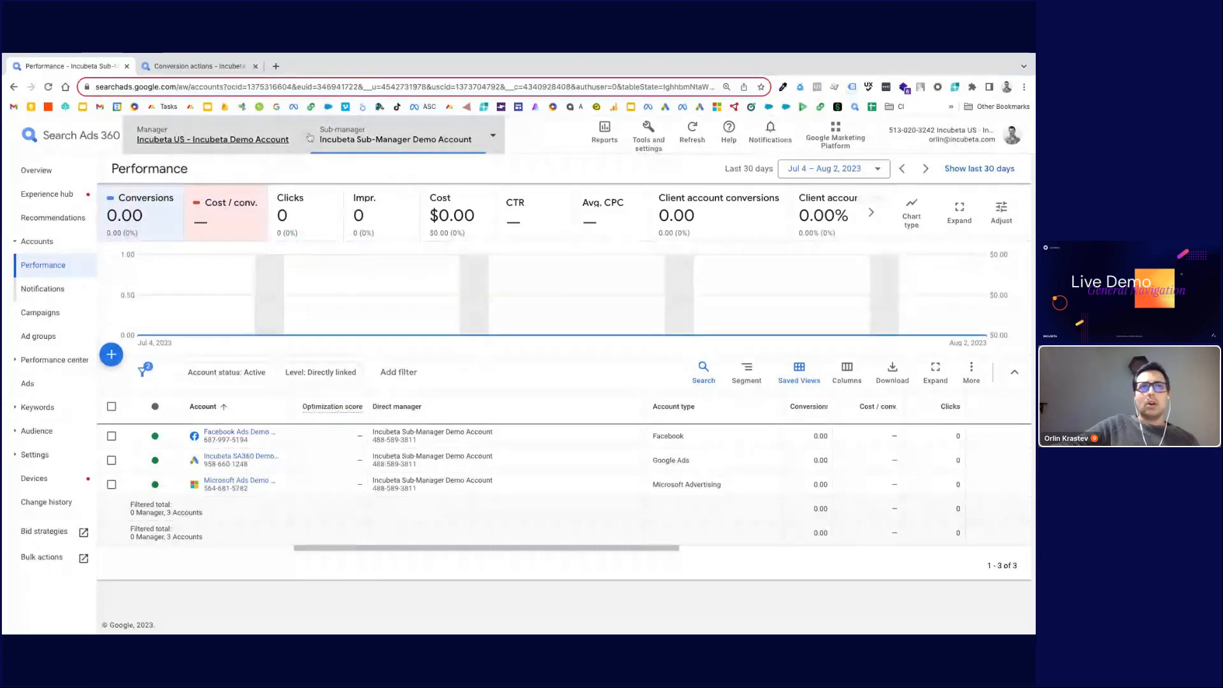
pyautogui.moveTo(406, 154)
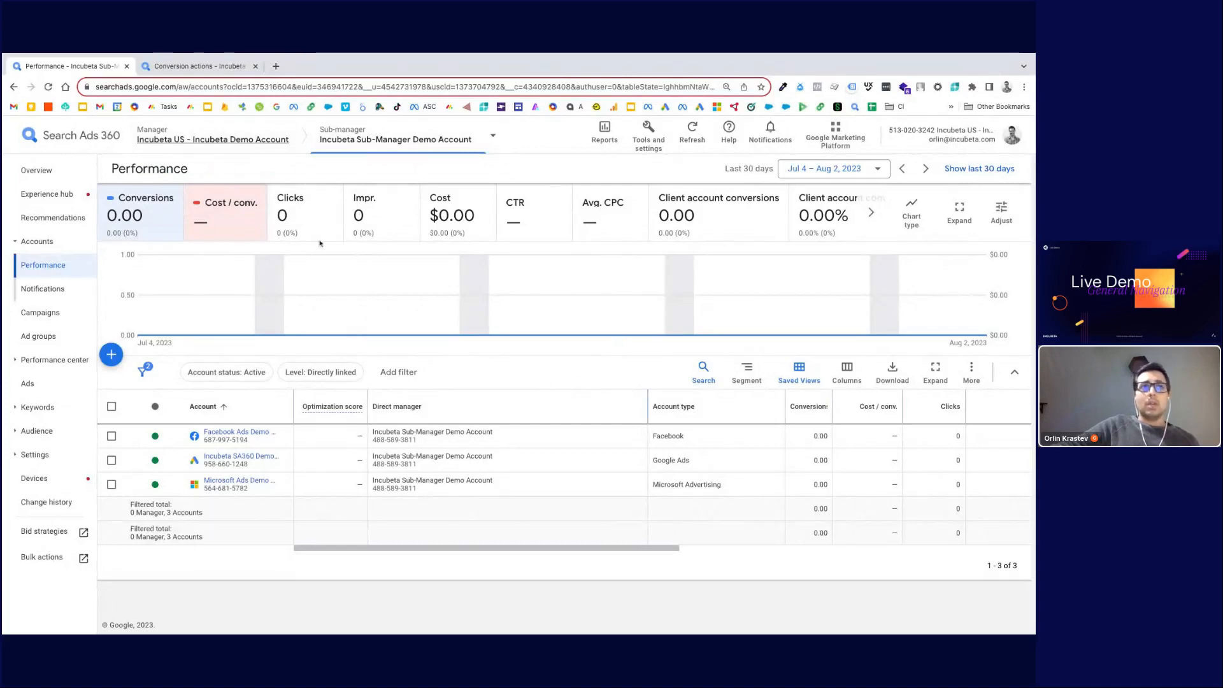
pyautogui.moveTo(360, 132)
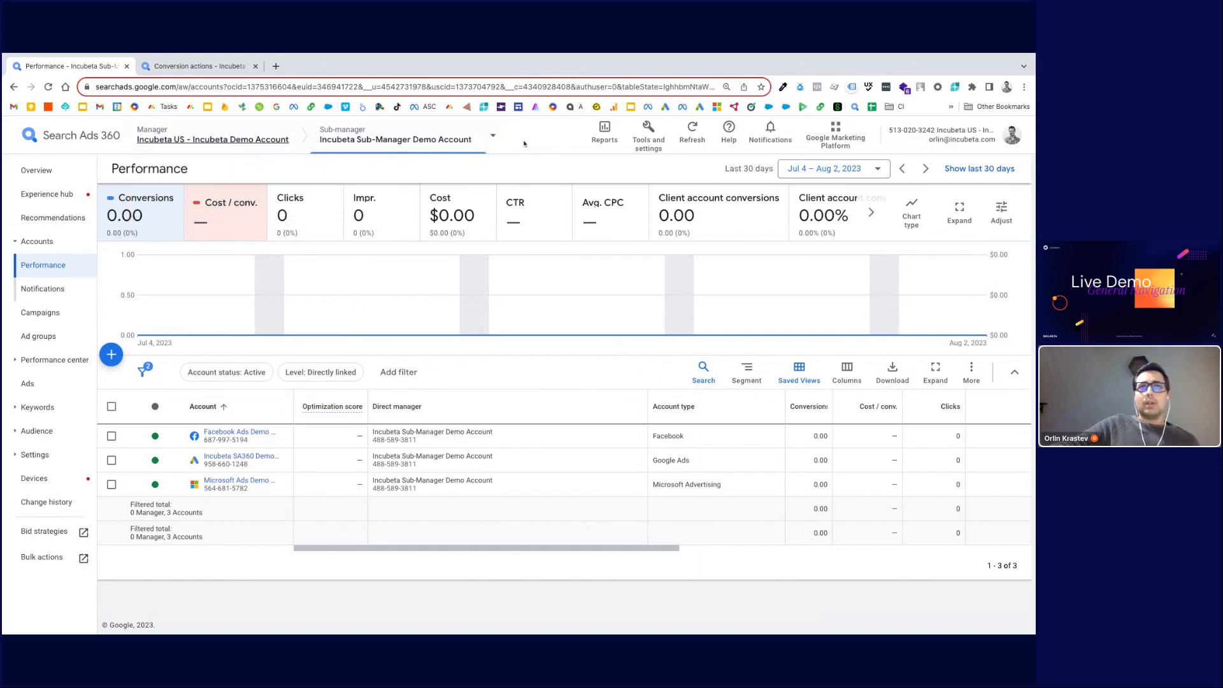
# Step: Browse the Reports, Tools and settings, and Google Marketing Platform menus without choosing anything
pyautogui.click(602, 142)
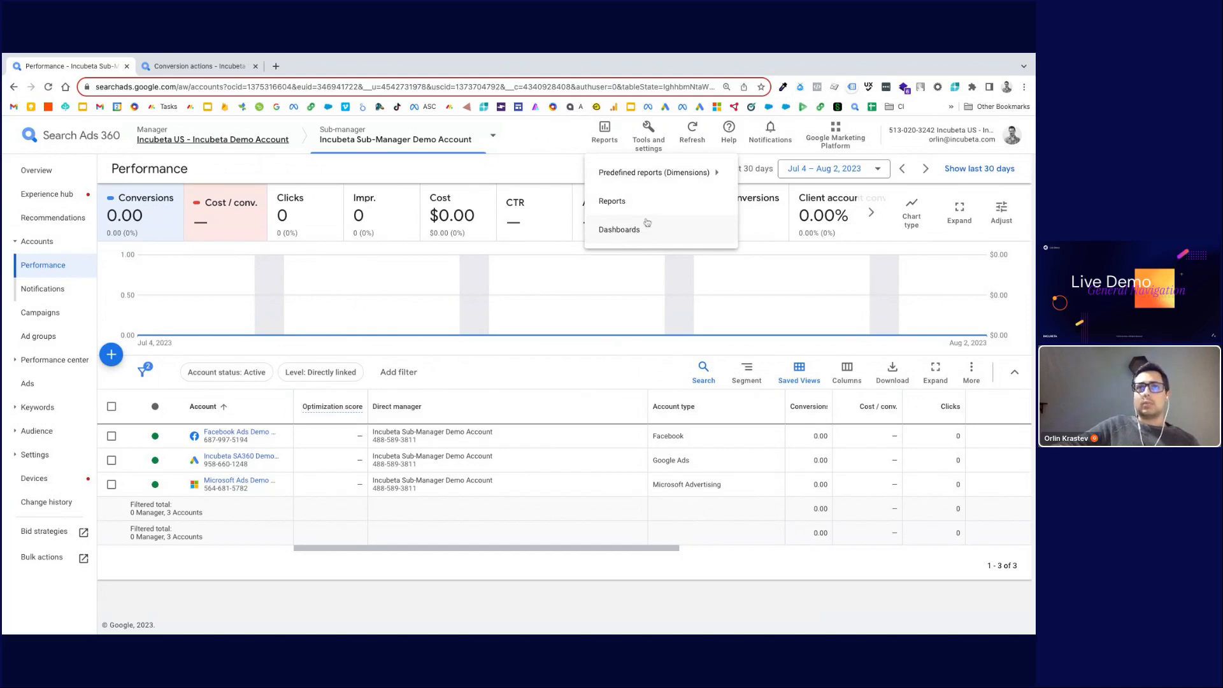
pyautogui.click(570, 144)
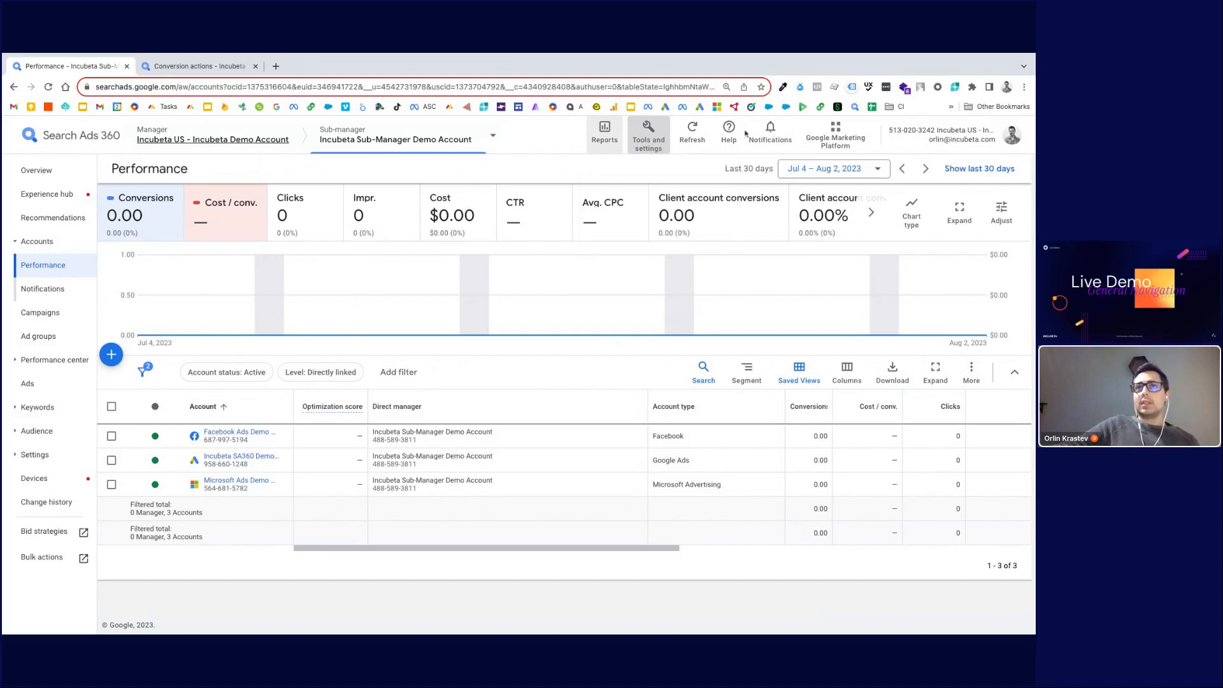
pyautogui.click(651, 144)
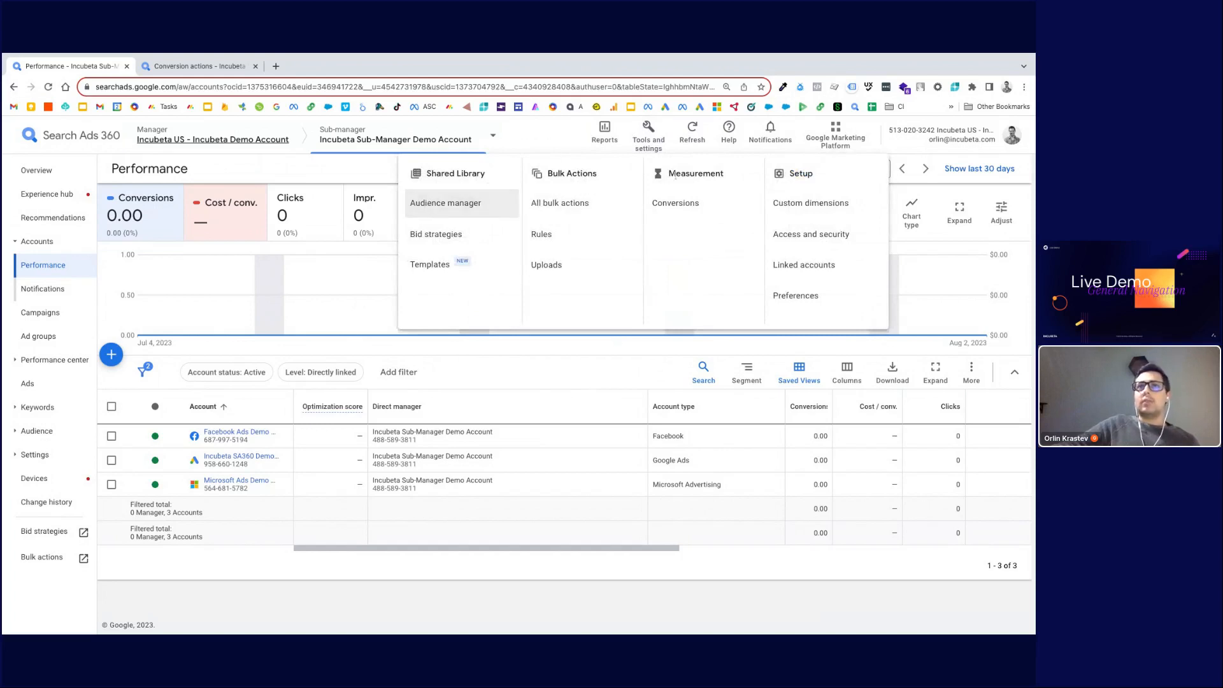
pyautogui.click(841, 140)
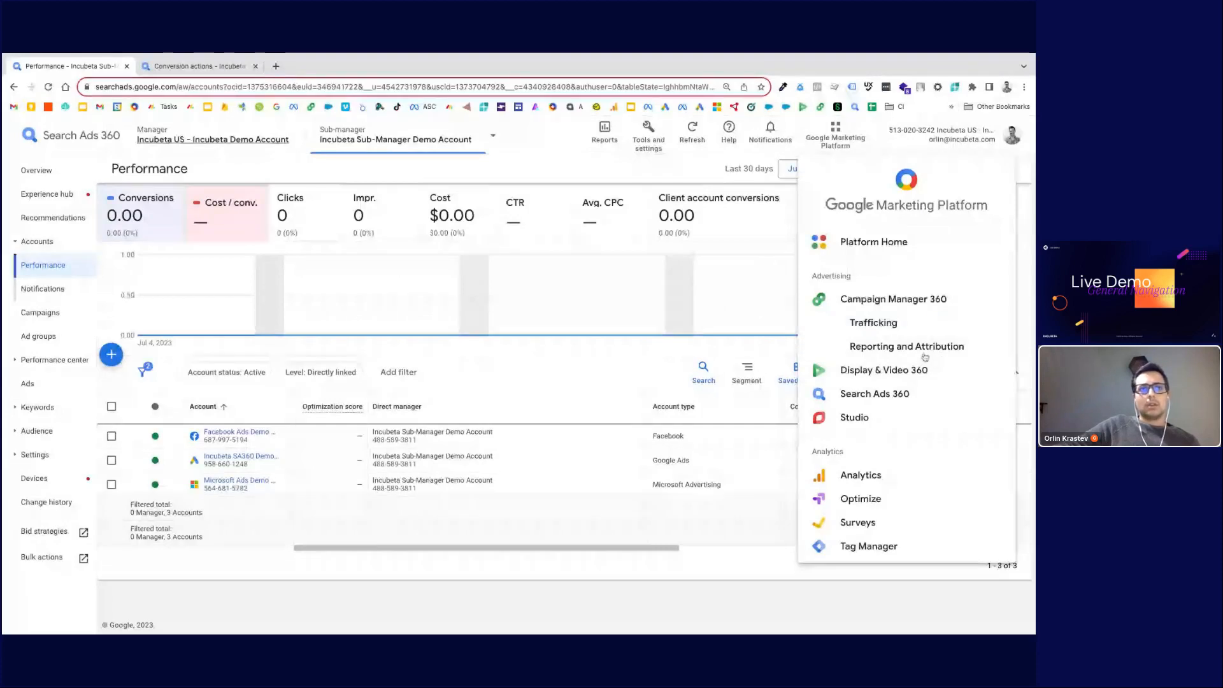
pyautogui.click(543, 176)
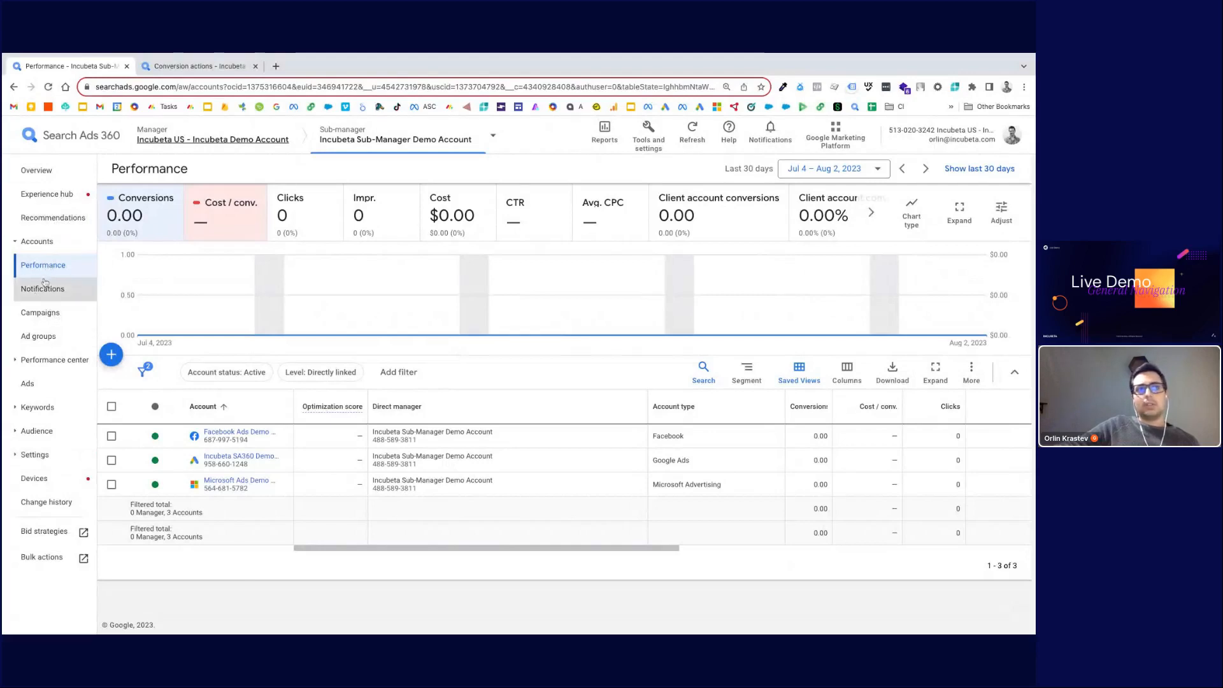
# Step: Open the Experience hub and review the upgrade status, onboarding checklist and what's new sections
pyautogui.click(59, 200)
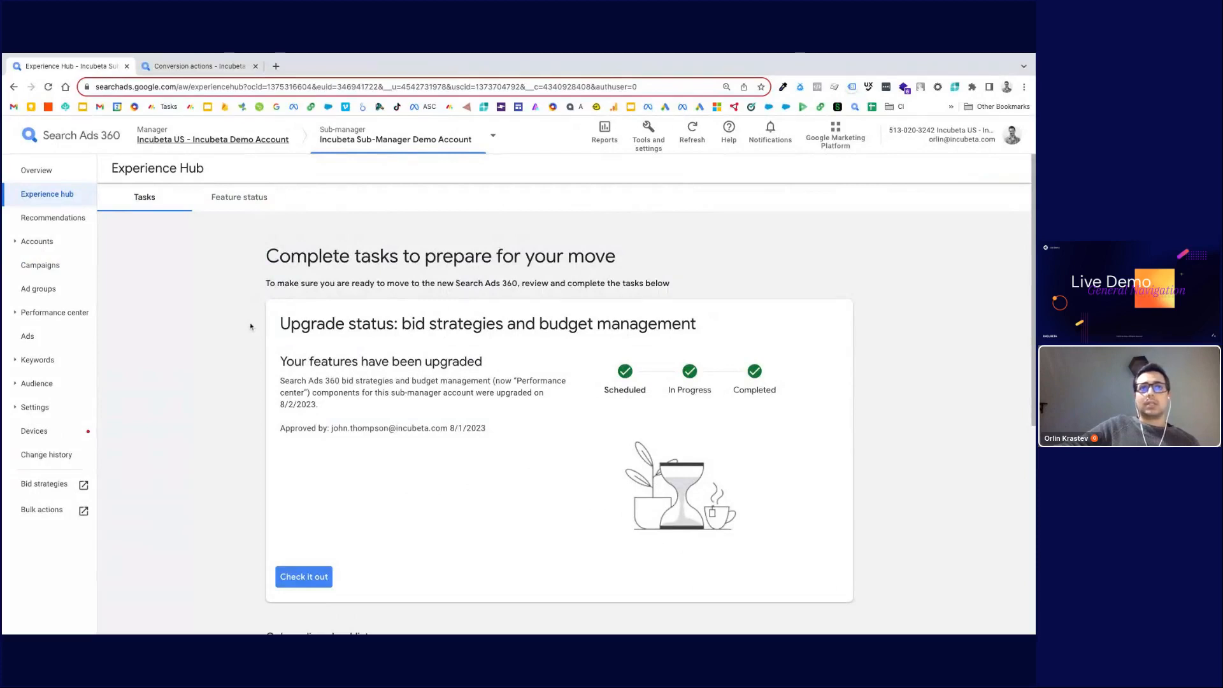
pyautogui.scroll(-1, 501, 428)
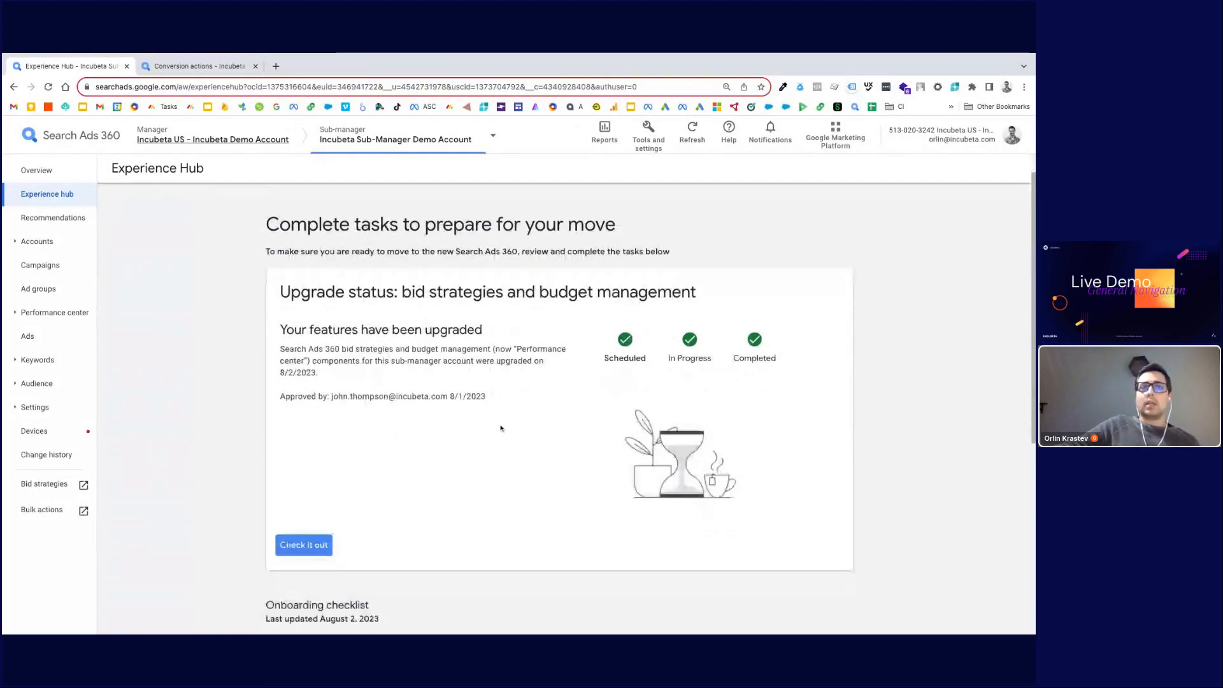
pyautogui.scroll(-3, 500, 428)
pyautogui.scroll(4, 505, 475)
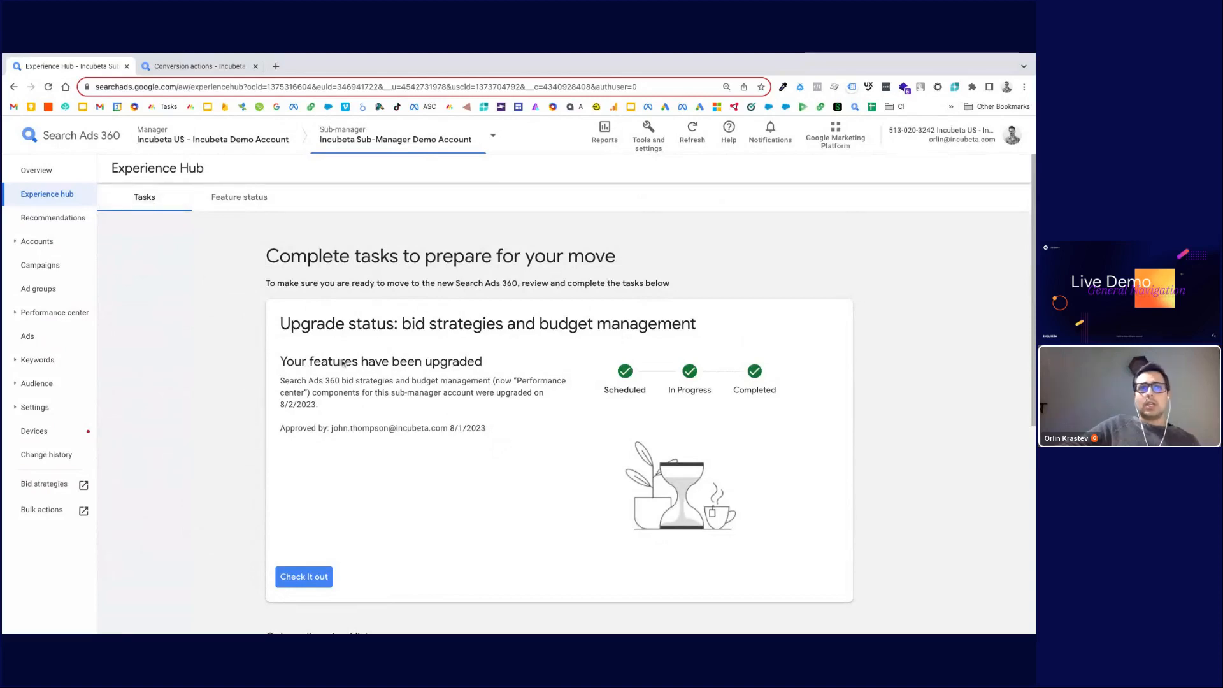
pyautogui.scroll(-1, 407, 414)
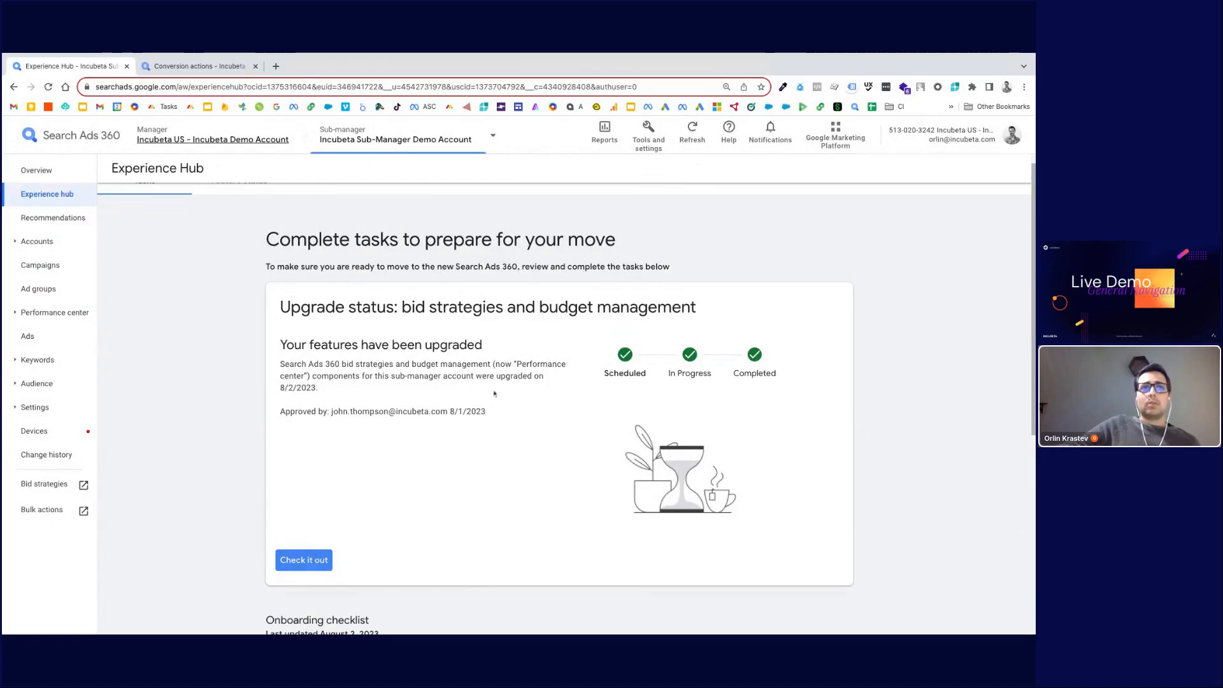
pyautogui.scroll(-1, 494, 399)
pyautogui.scroll(-2, 494, 398)
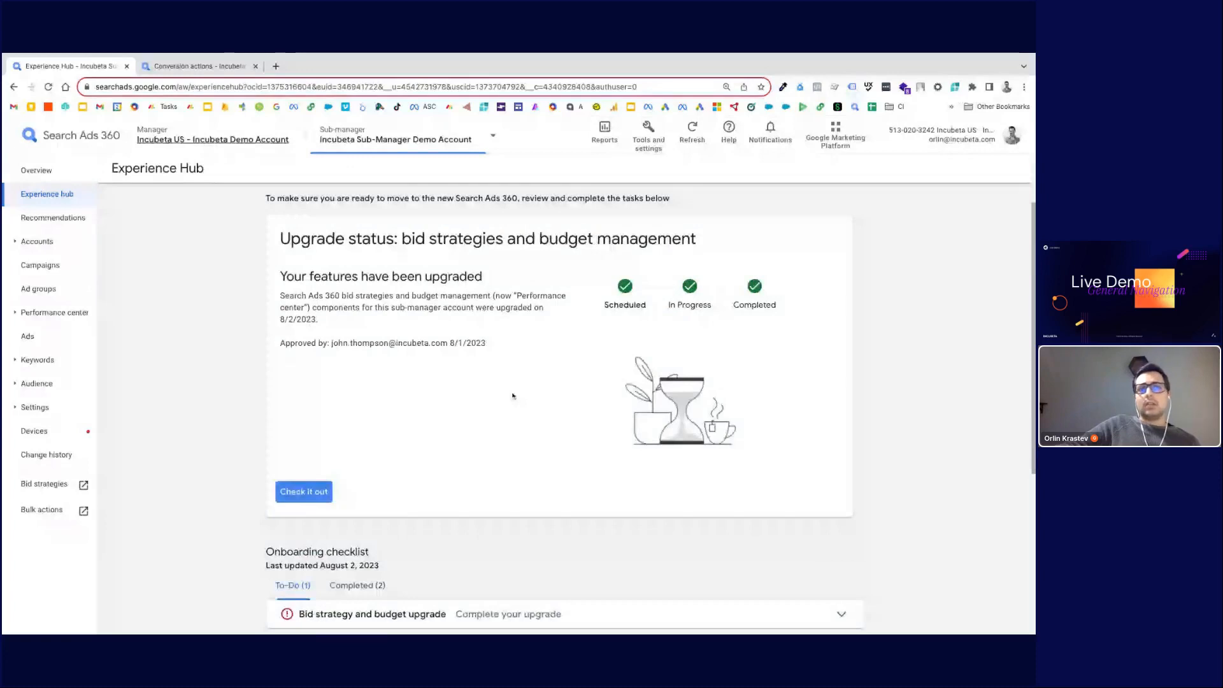
pyautogui.scroll(1, 484, 410)
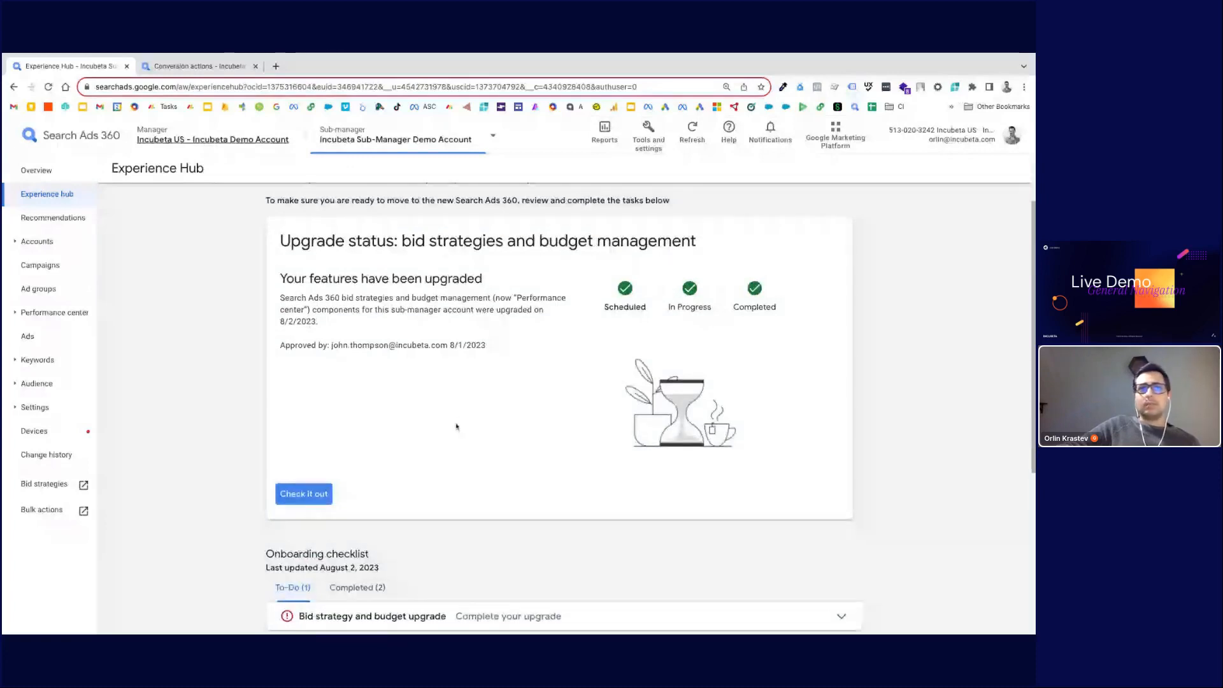
pyautogui.scroll(-1, 440, 445)
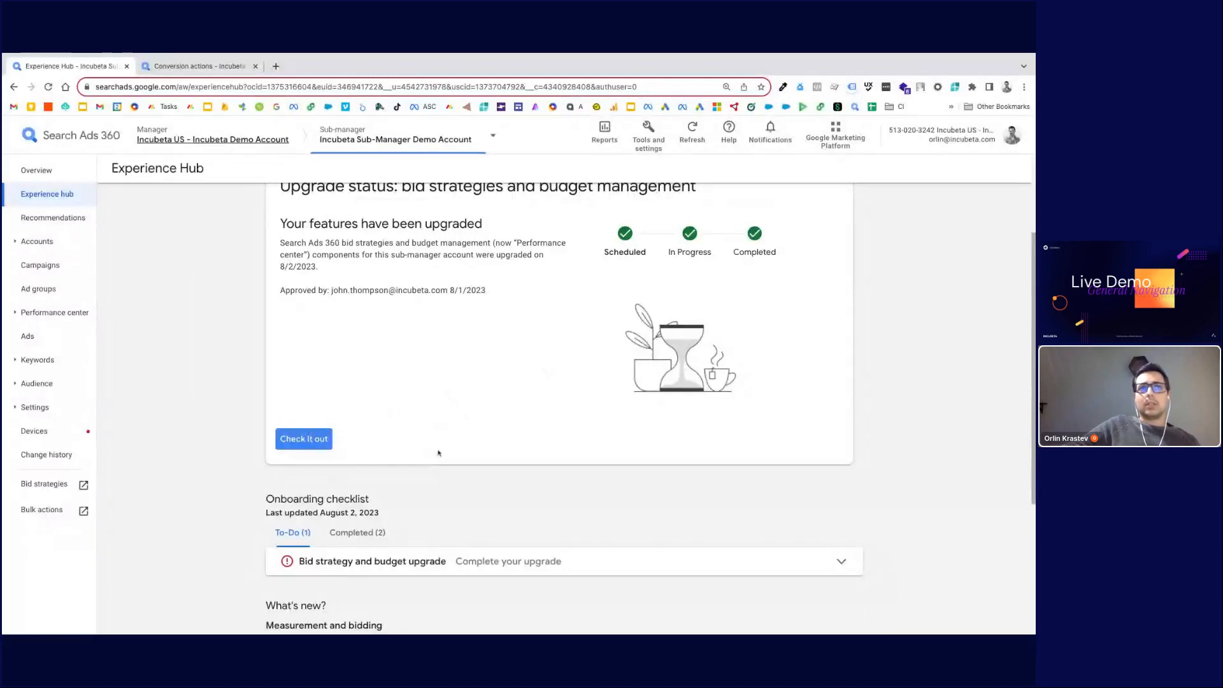
pyautogui.scroll(1, 448, 418)
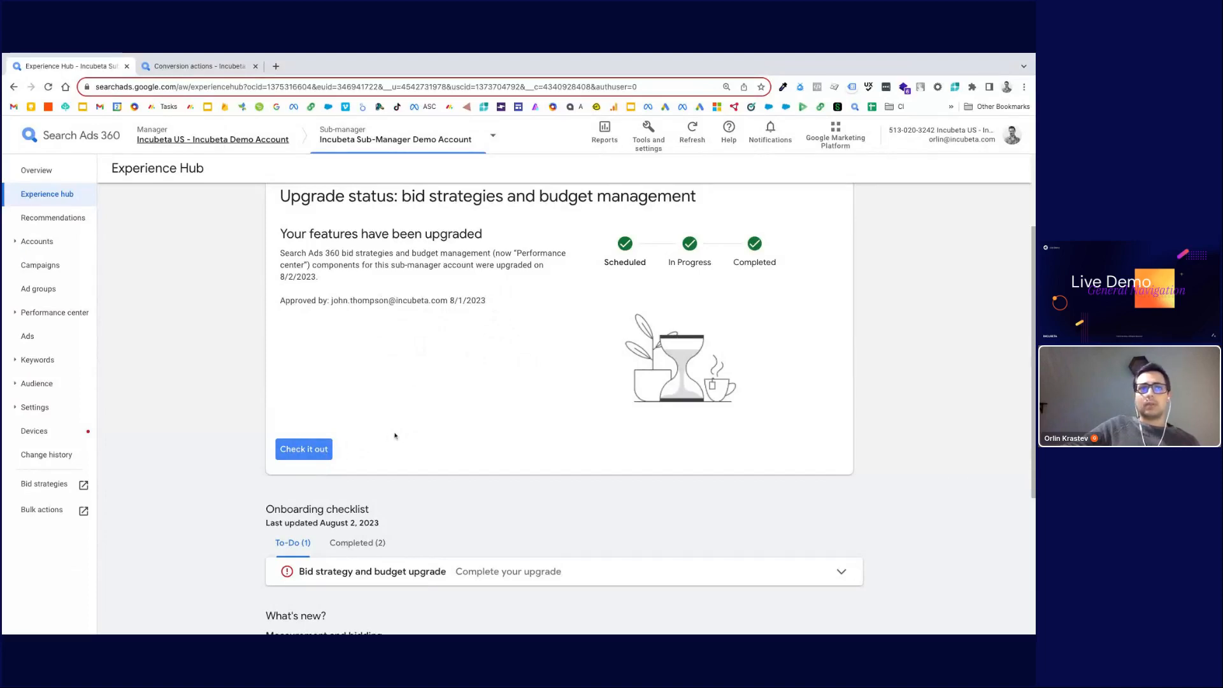
pyautogui.scroll(-4, 421, 444)
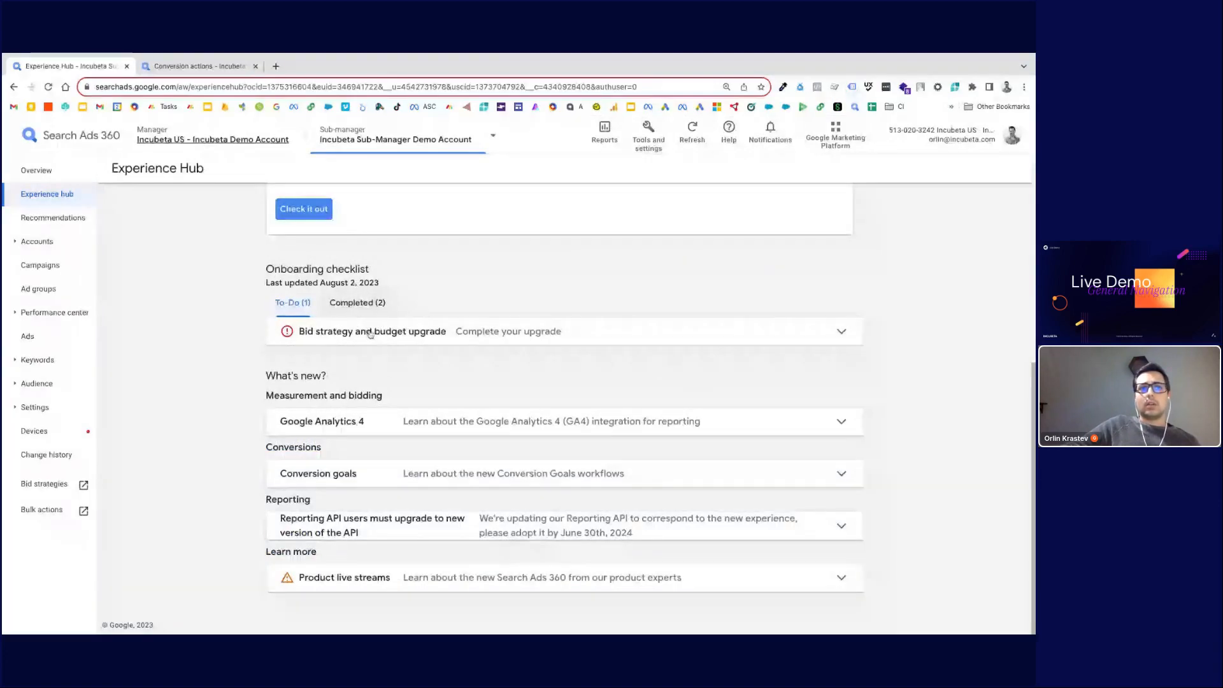
pyautogui.scroll(1, 384, 400)
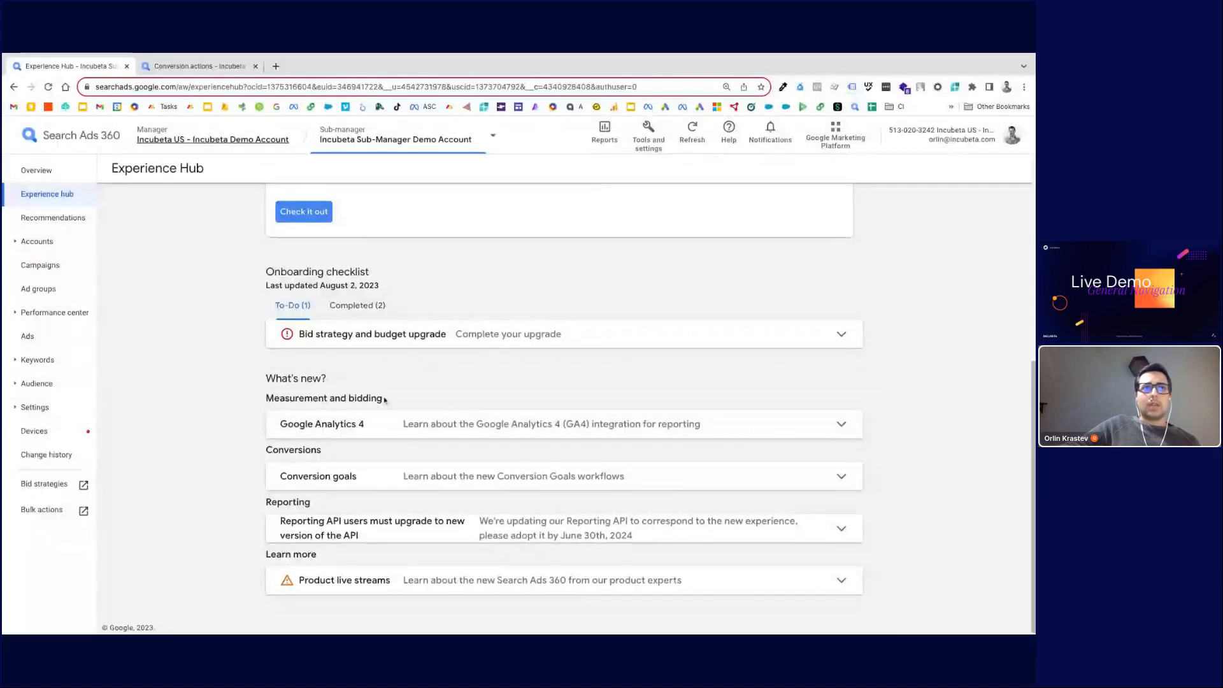
pyautogui.scroll(5, 384, 399)
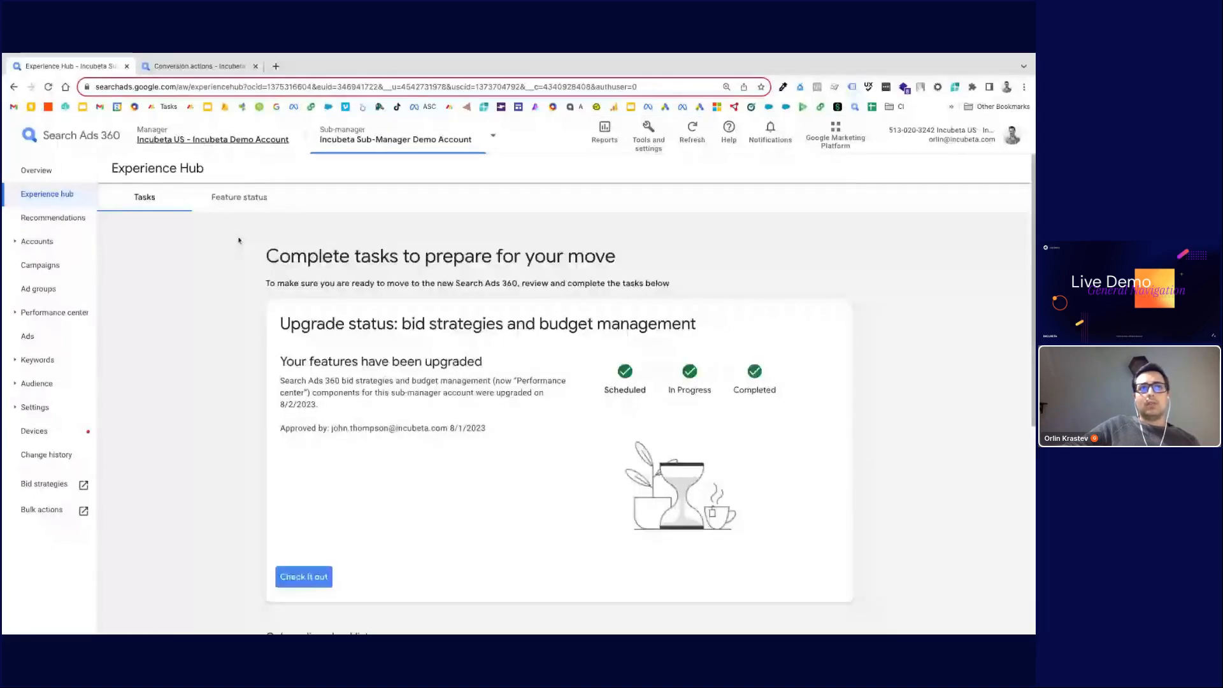
# Step: Switch to the Feature status tab and expand the Google Ads engine feature details
pyautogui.click(239, 197)
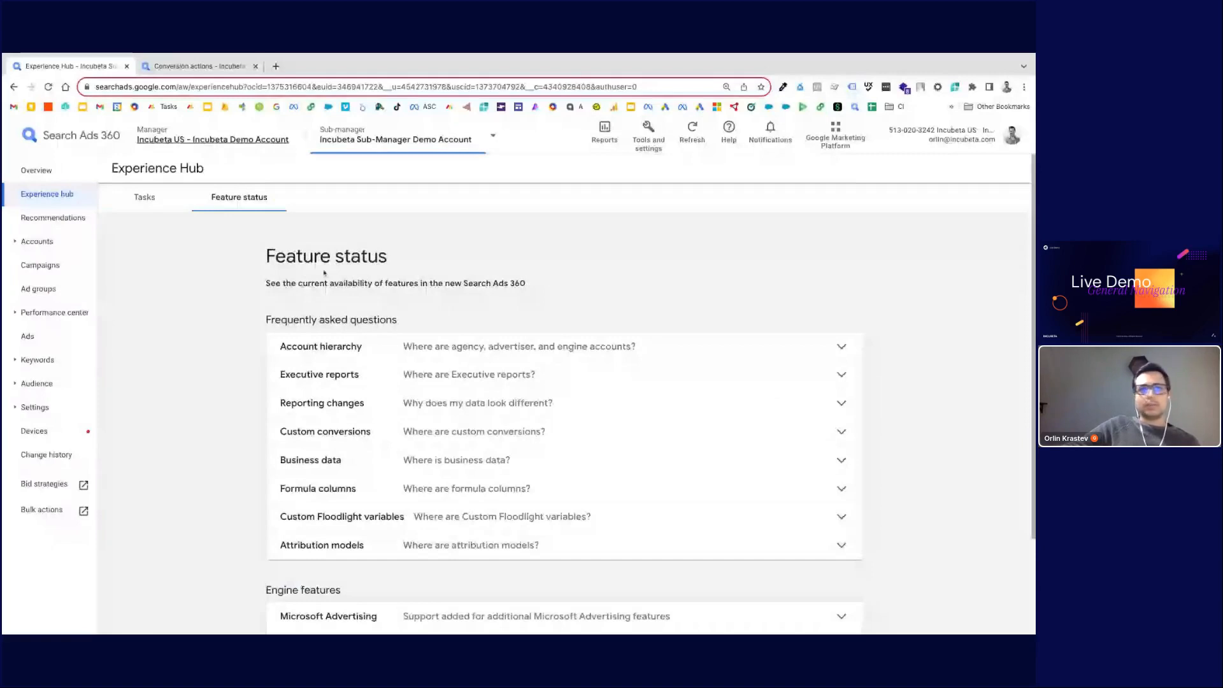
pyautogui.scroll(-1, 243, 349)
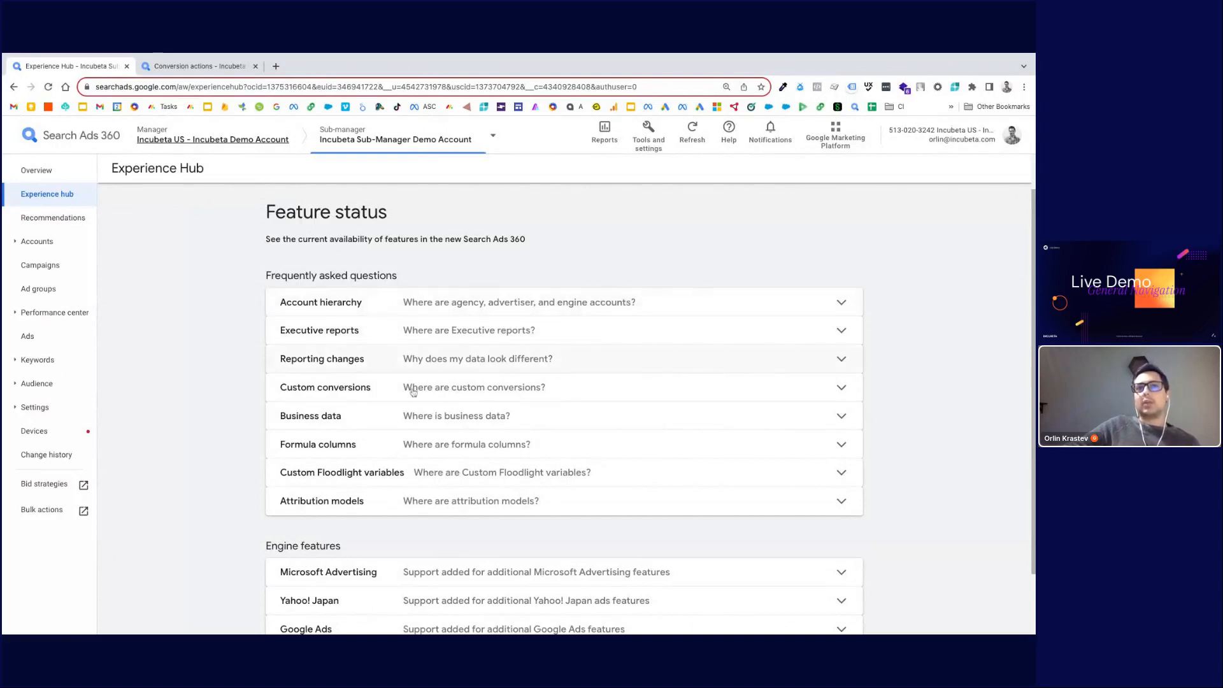
pyautogui.scroll(-1, 413, 395)
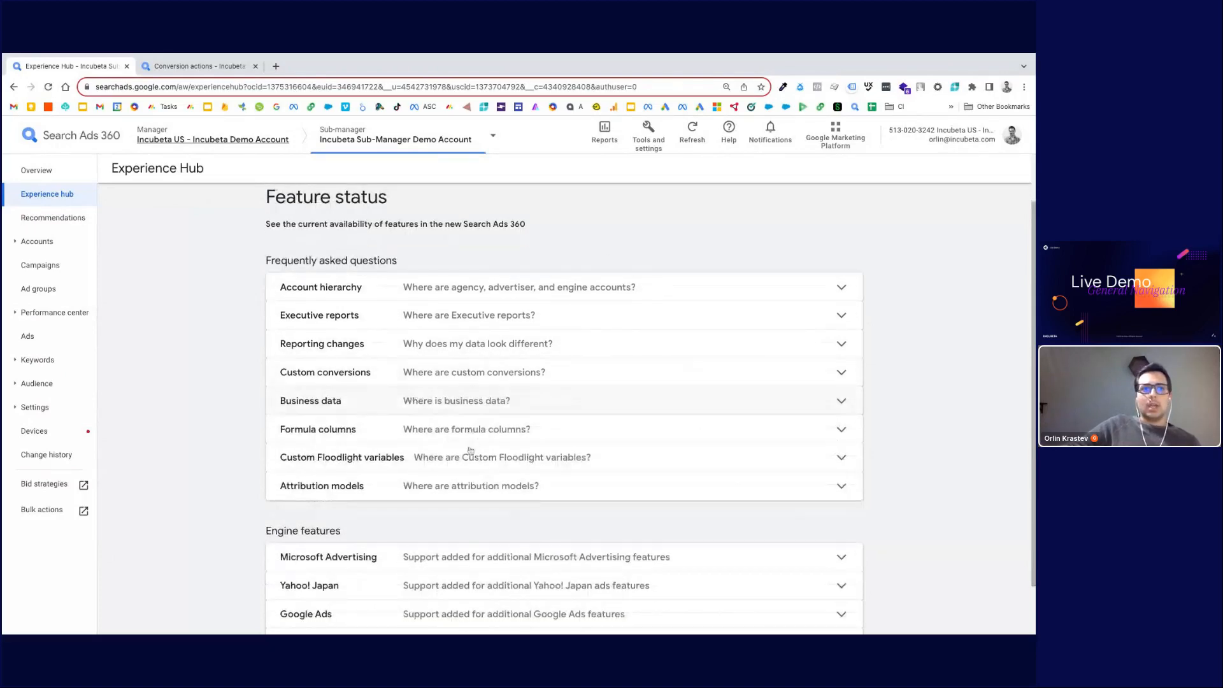
pyautogui.scroll(-2, 491, 506)
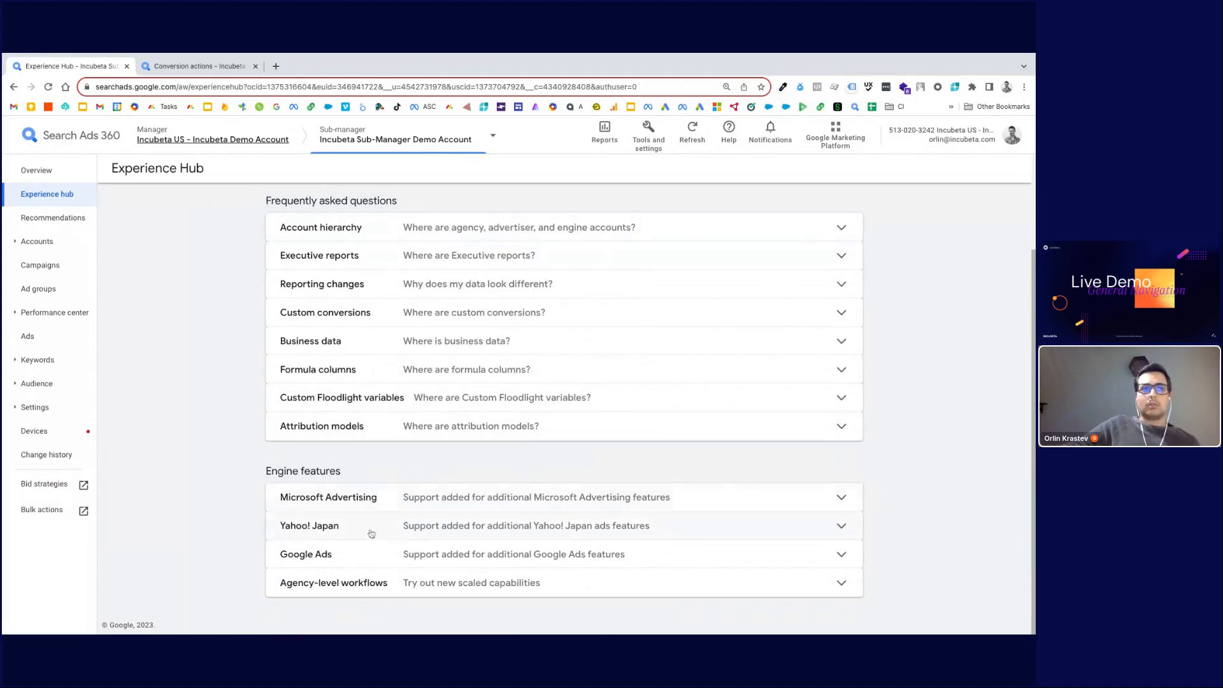
pyautogui.click(396, 552)
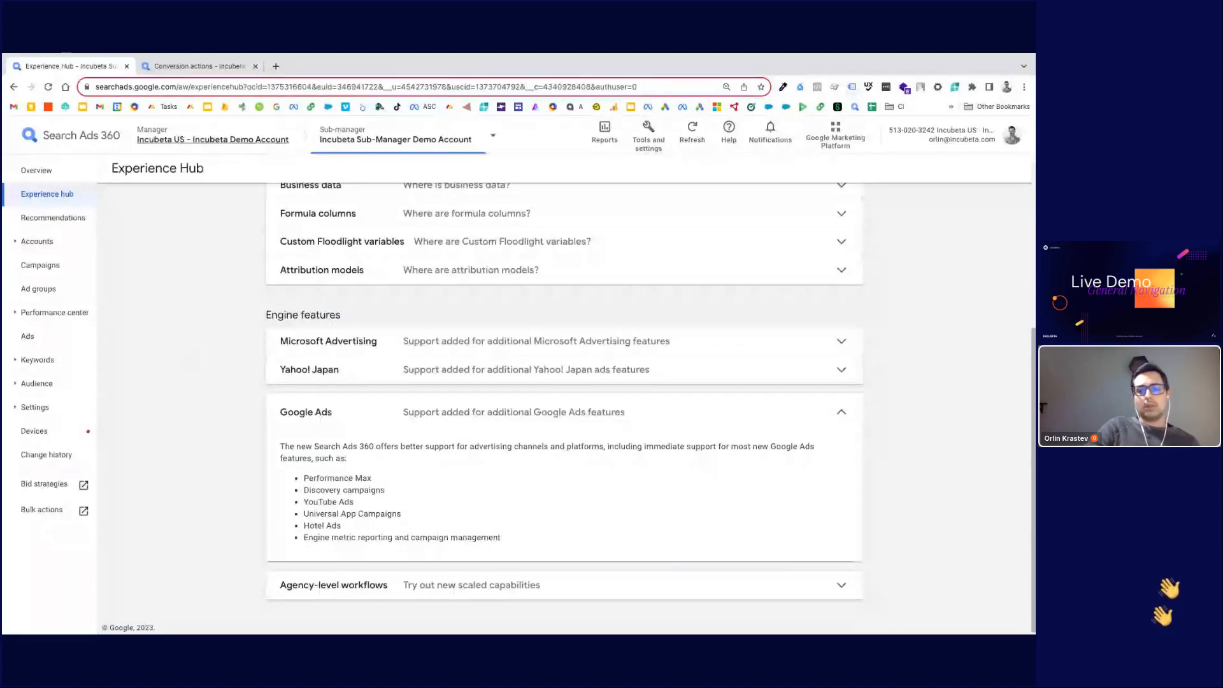
# Step: Open the keyboard shortcuts list and close it again
pyautogui.press('Tab')
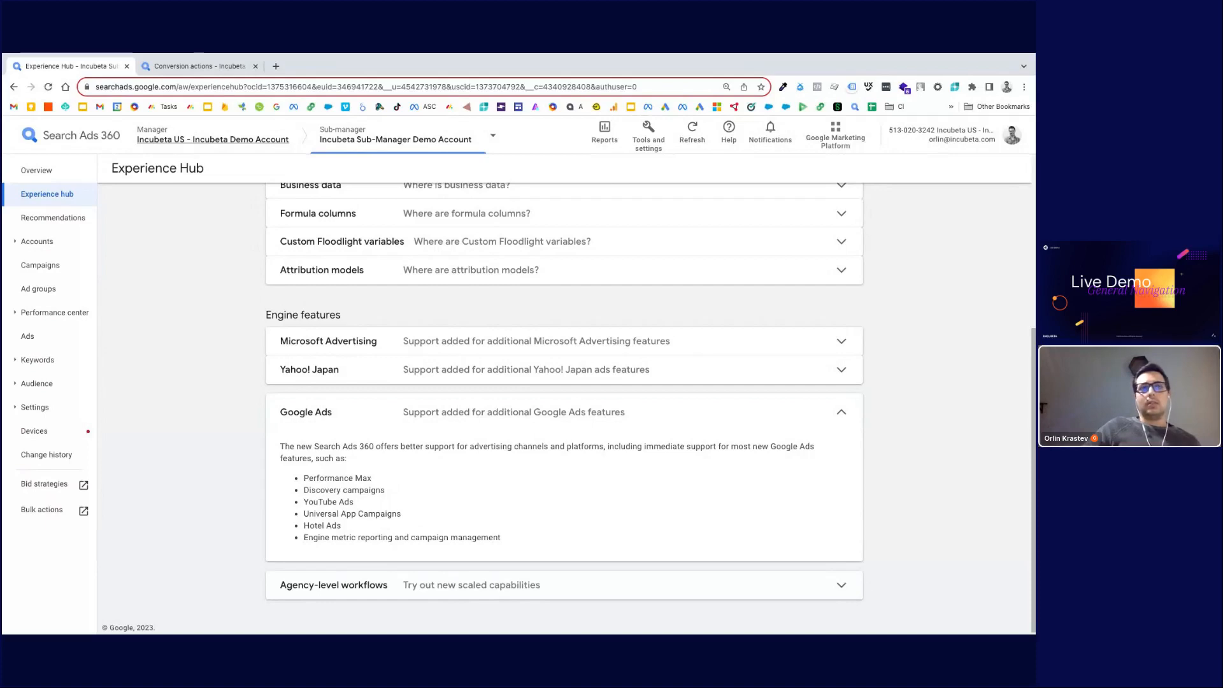
pyautogui.press('?')
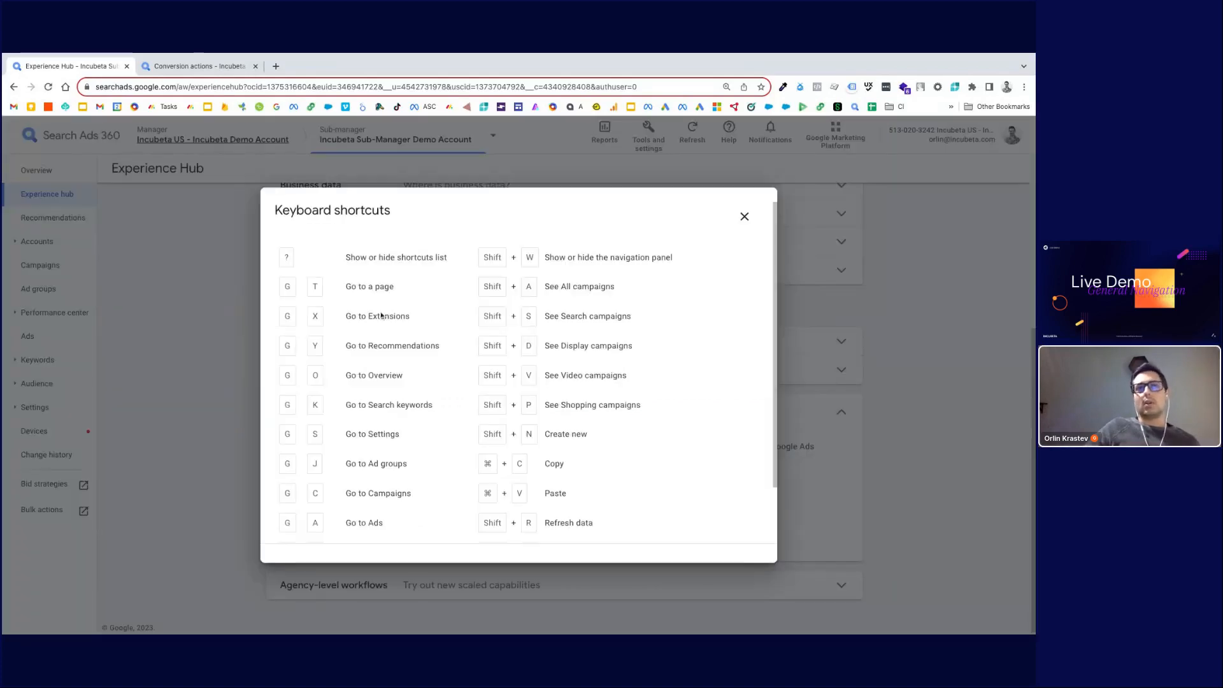
pyautogui.click(744, 220)
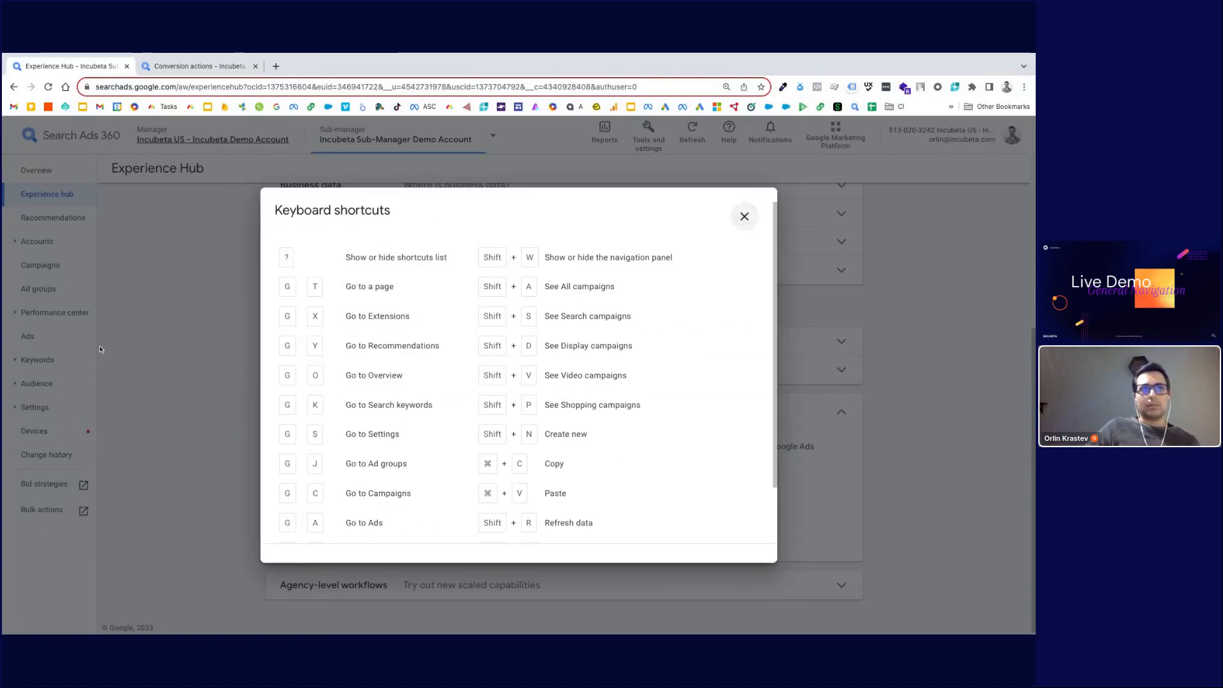
pyautogui.scroll(5, 151, 451)
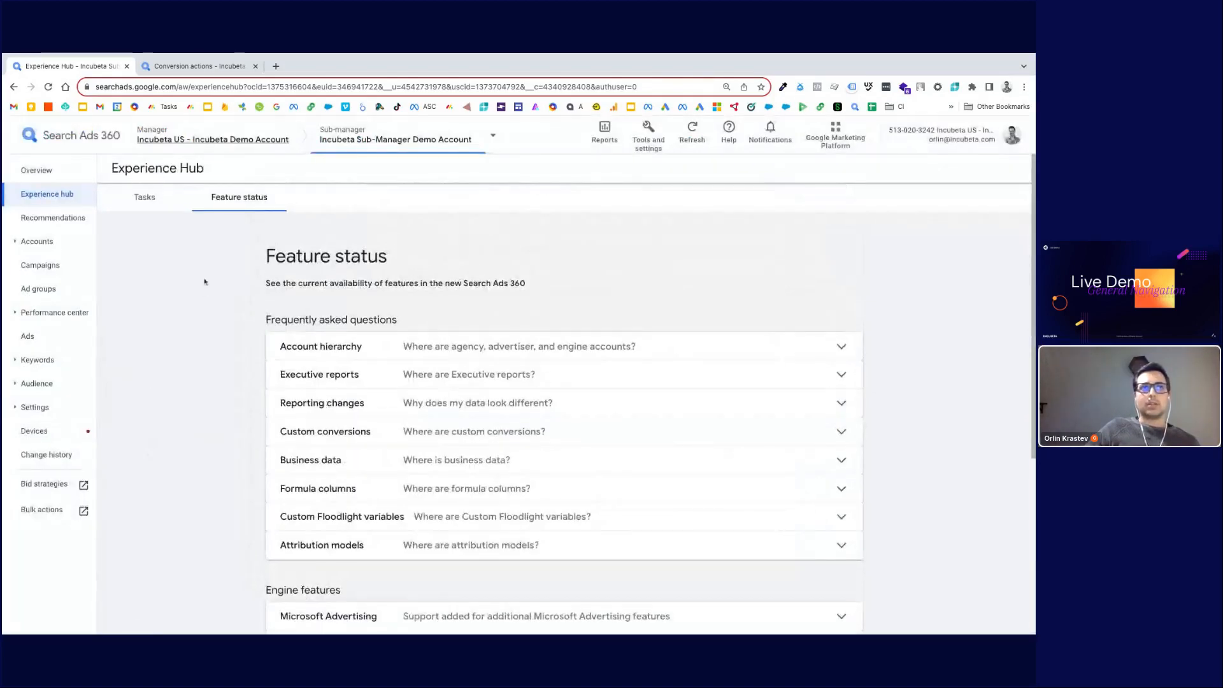
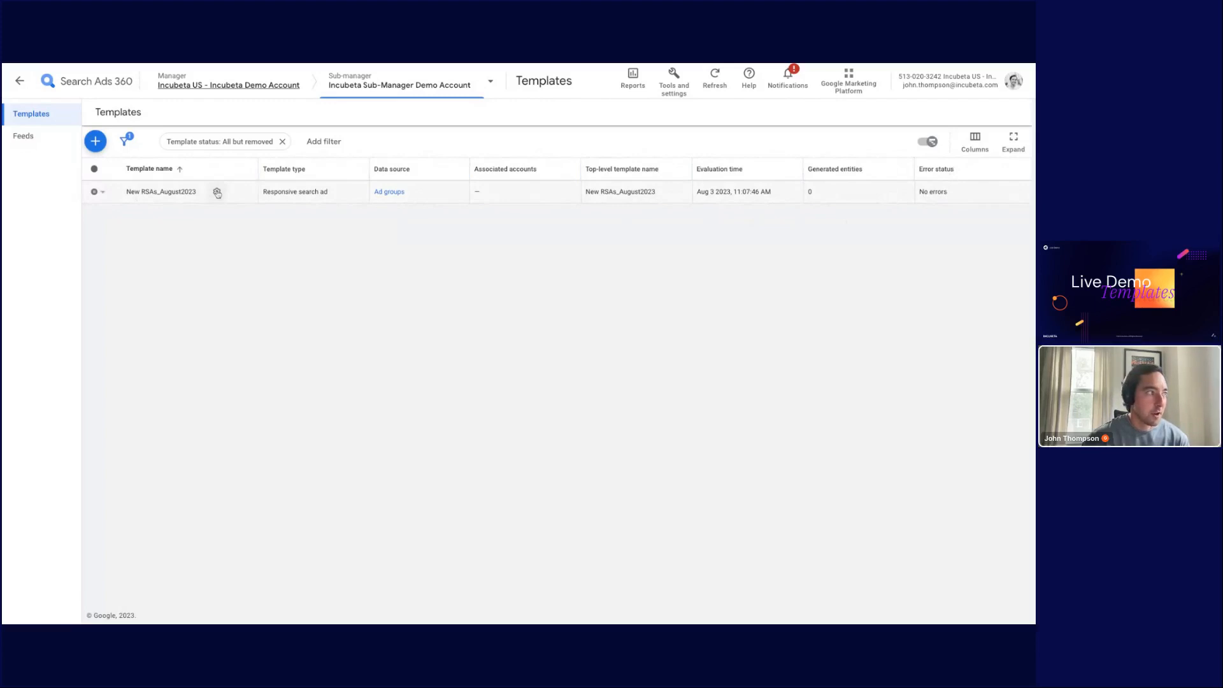
# Step: Open the New RSAs_August2023 template for editing and review its template settings, ad groups and status options
pyautogui.click(217, 192)
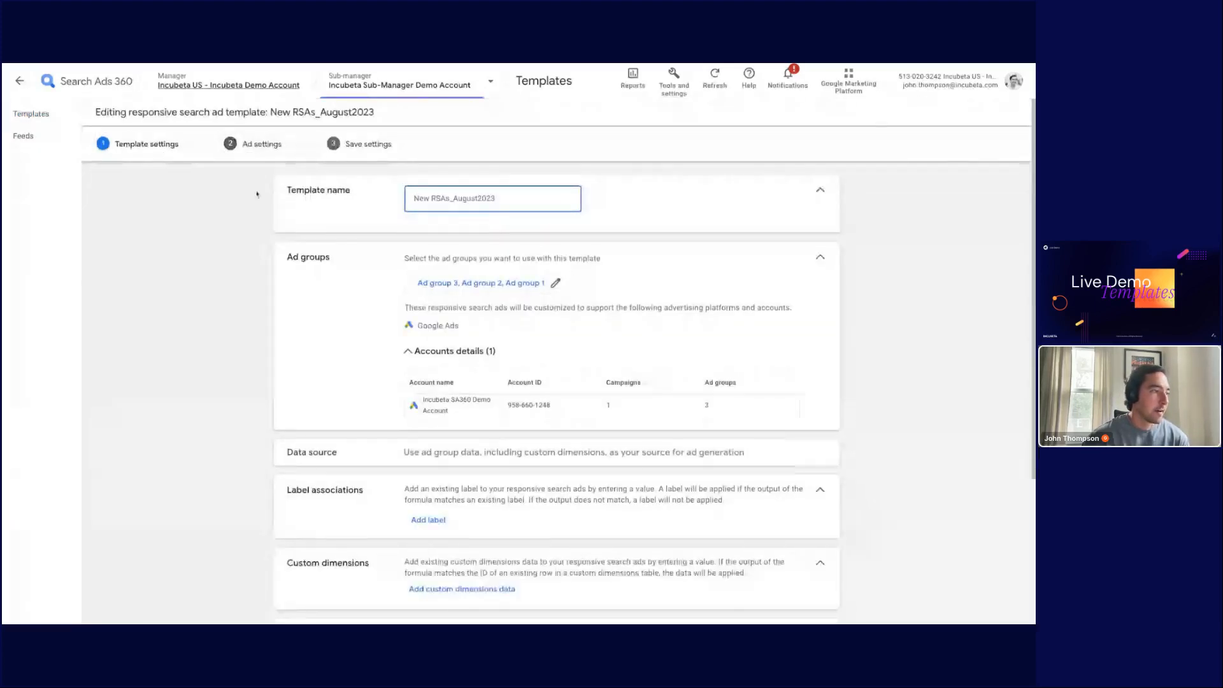
pyautogui.scroll(-1, 376, 244)
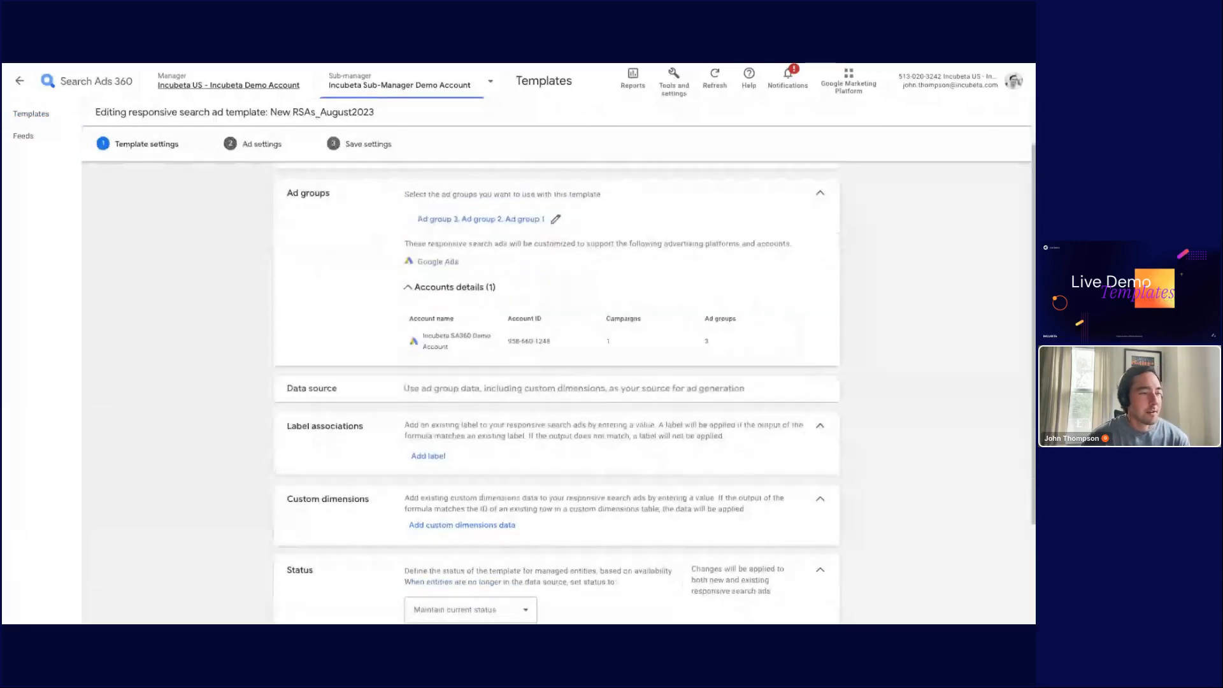
pyautogui.scroll(-2, 555, 382)
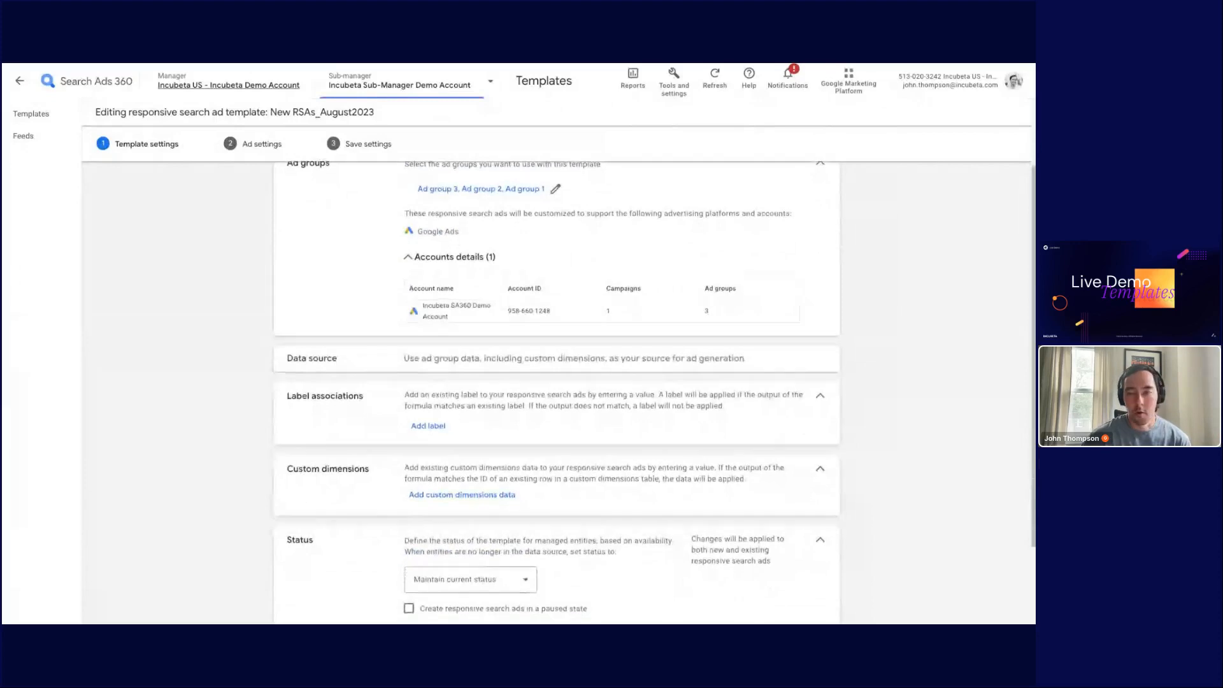
pyautogui.scroll(-1, 554, 382)
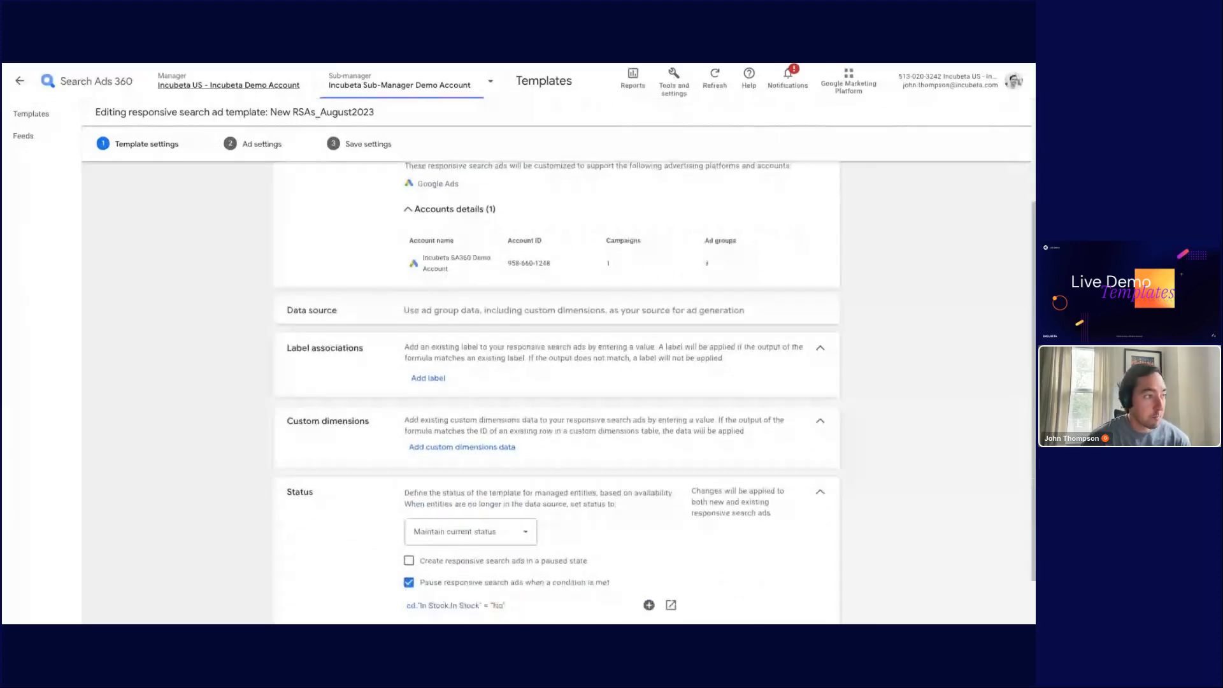
pyautogui.scroll(2, 456, 365)
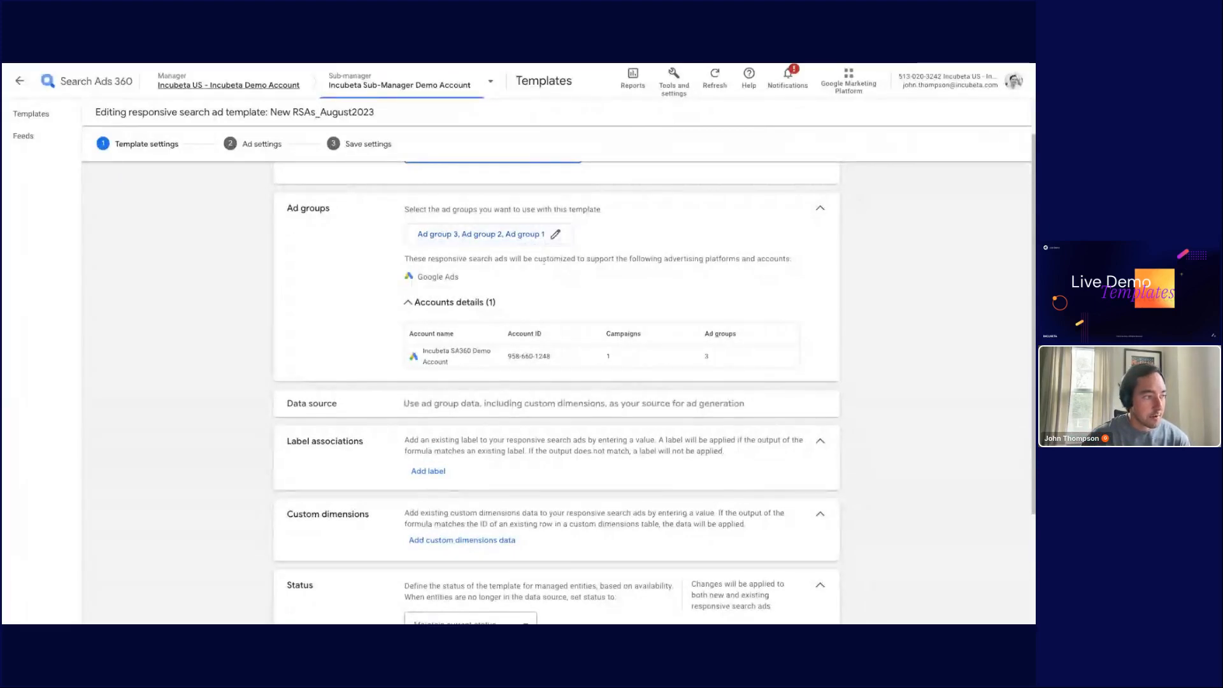
pyautogui.scroll(-1, 449, 394)
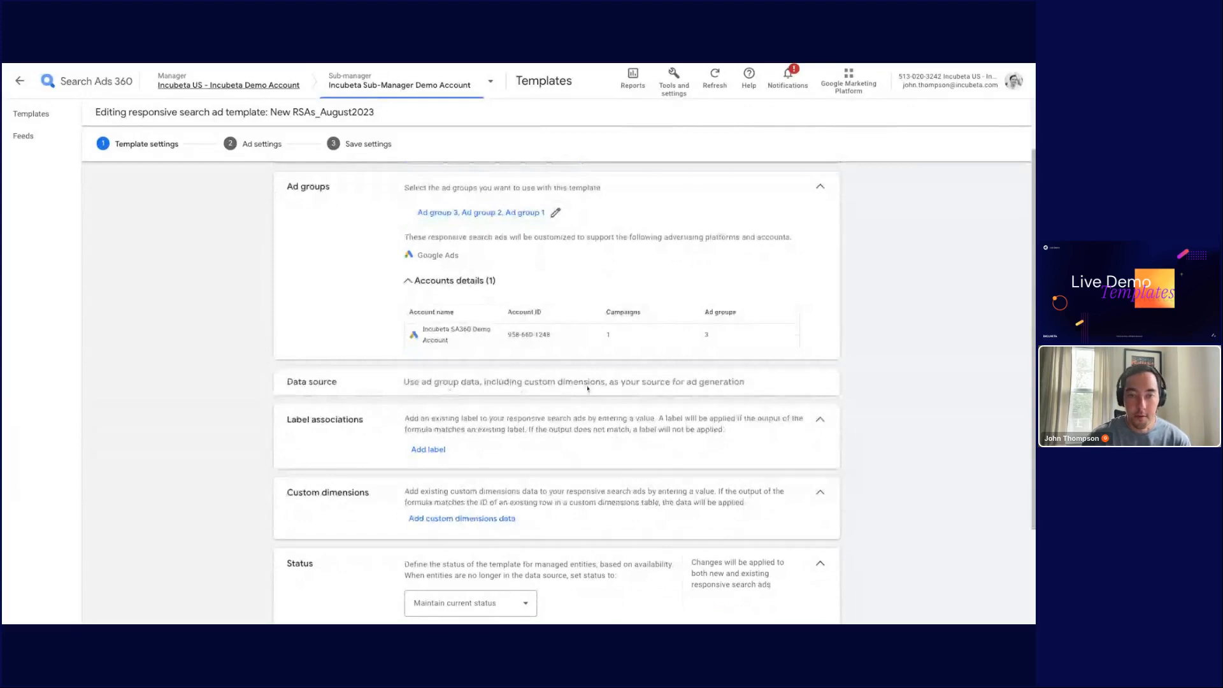
pyautogui.scroll(-3, 400, 354)
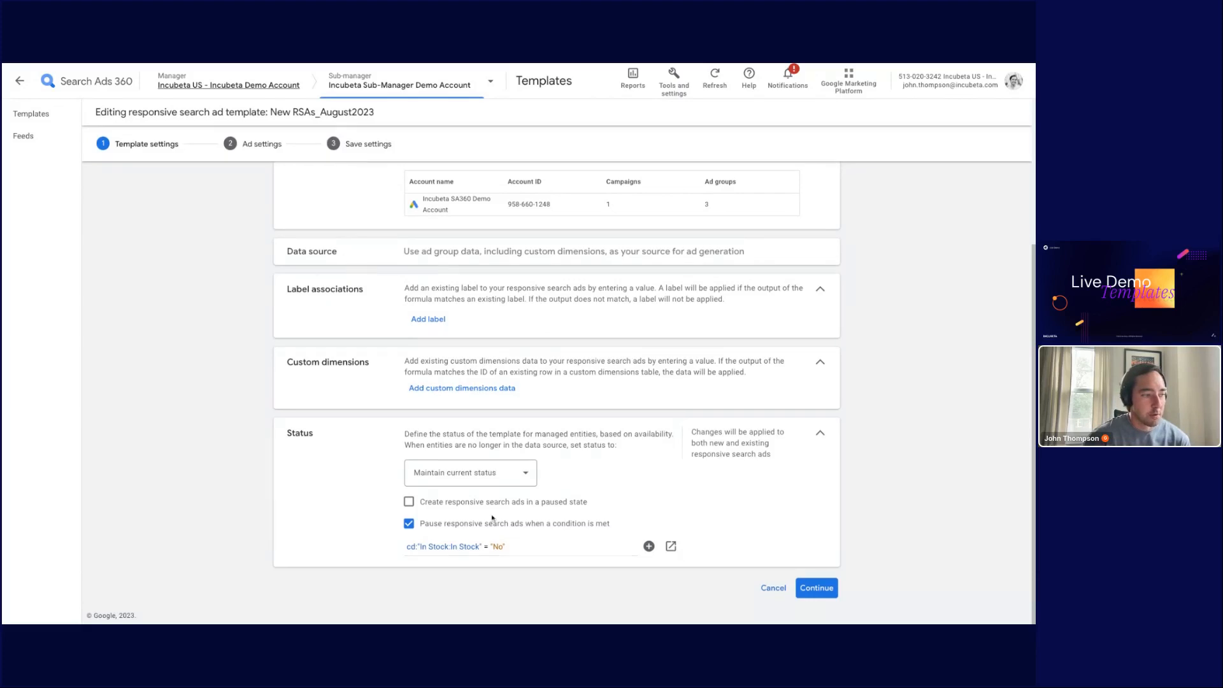
# Step: Move to the Ad settings step and review the final URL, display path and headline formulas
pyautogui.click(249, 144)
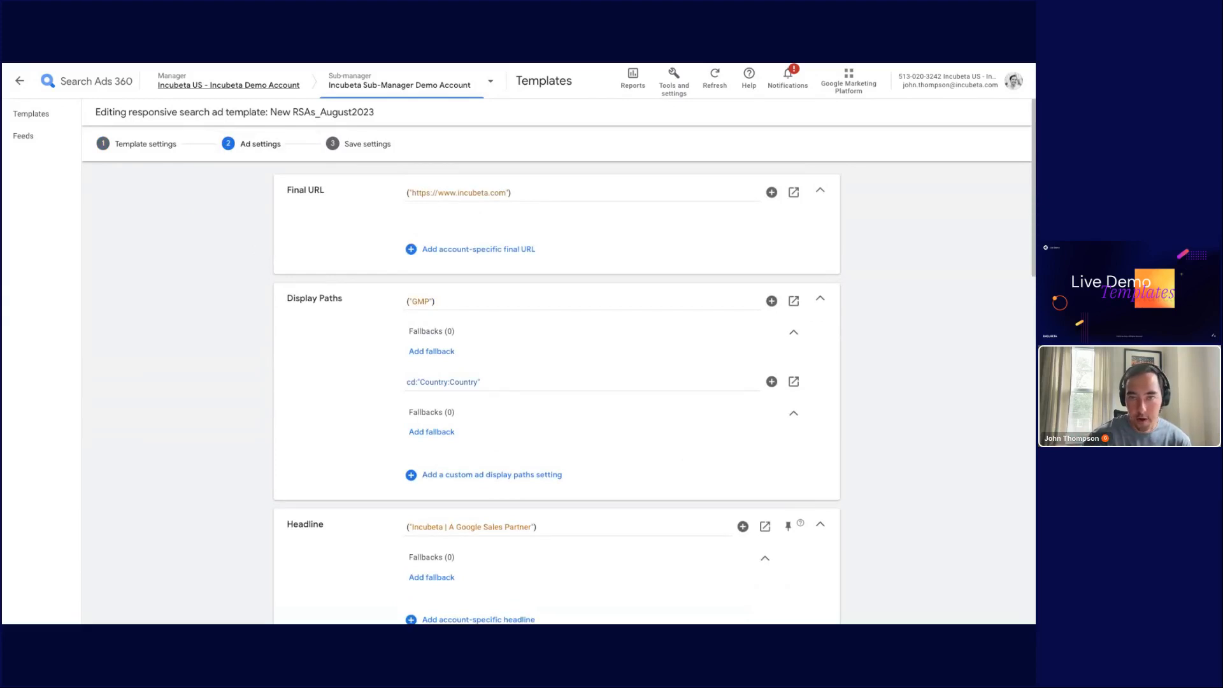
pyautogui.click(447, 191)
pyautogui.scroll(-1, 474, 209)
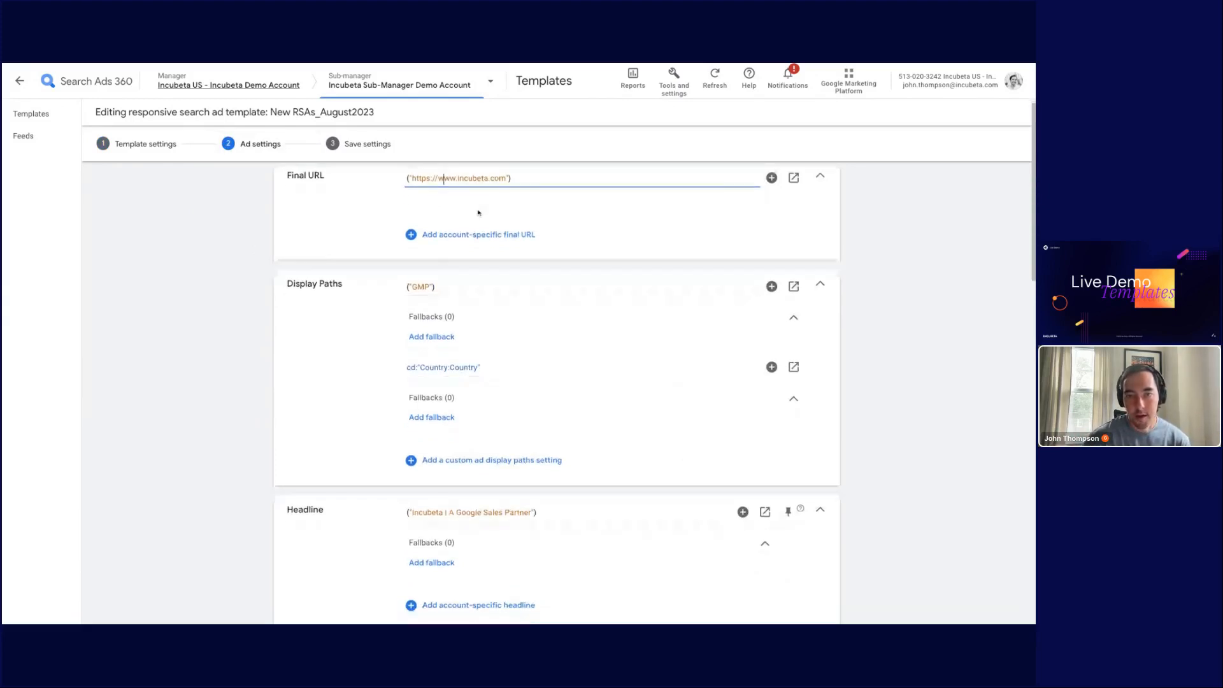
pyautogui.scroll(-1, 465, 212)
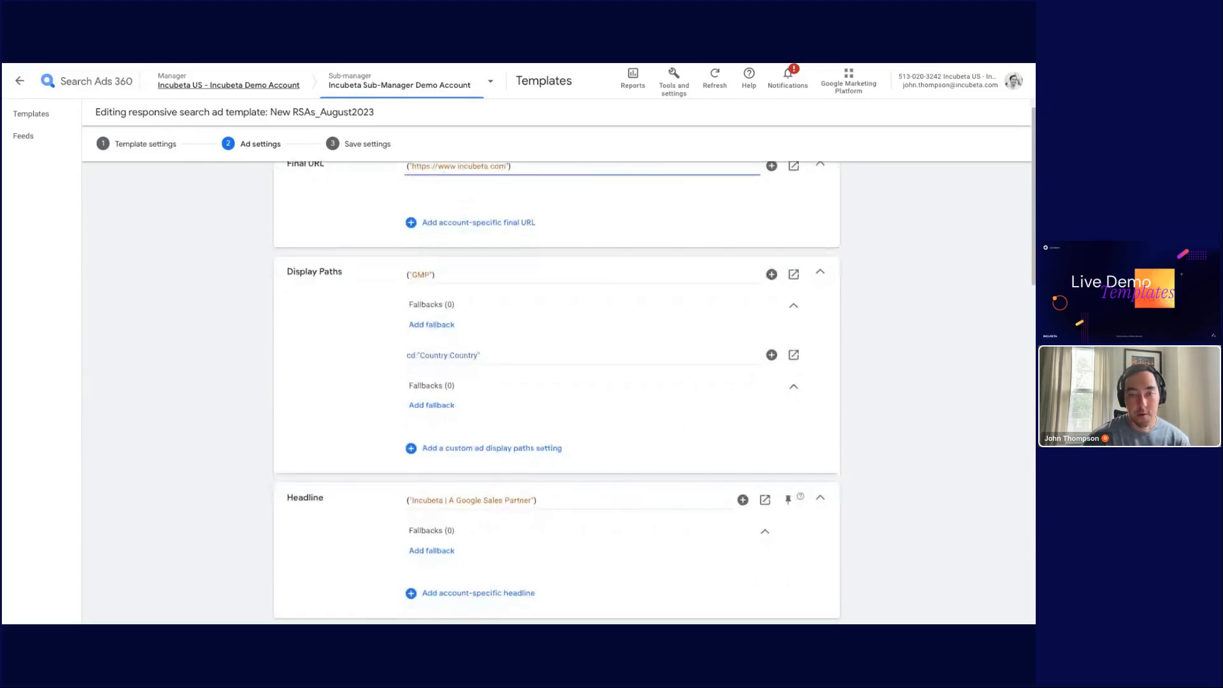
pyautogui.click(425, 276)
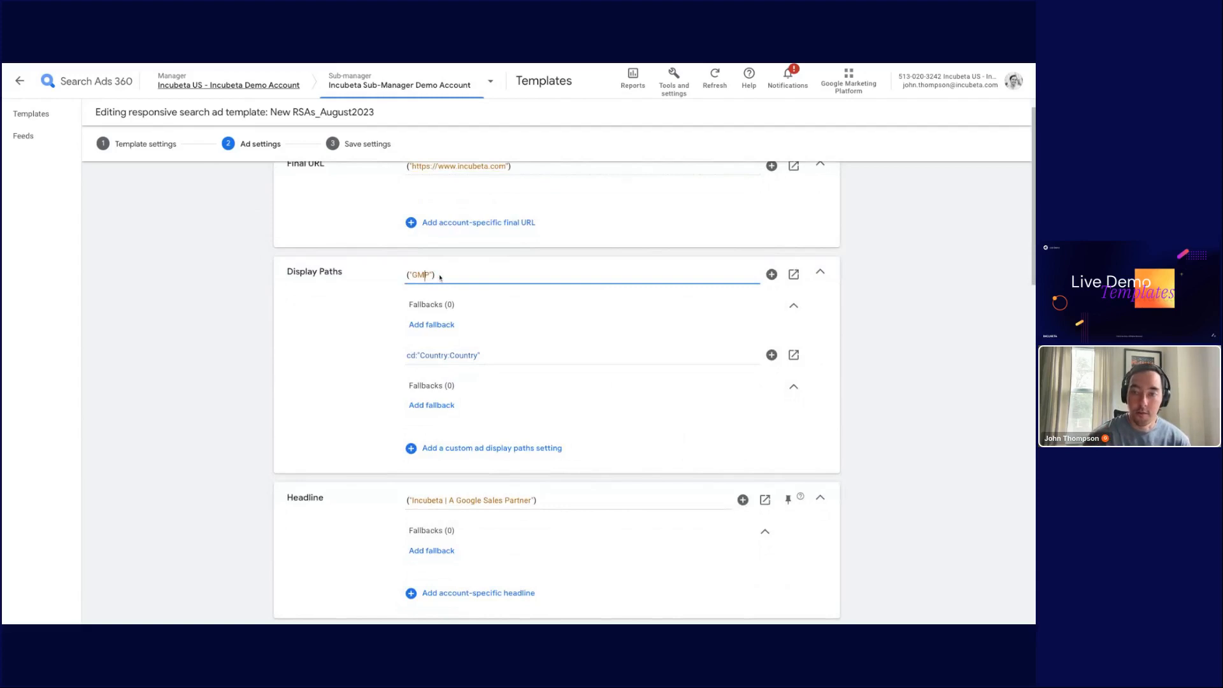
pyautogui.scroll(-2, 373, 282)
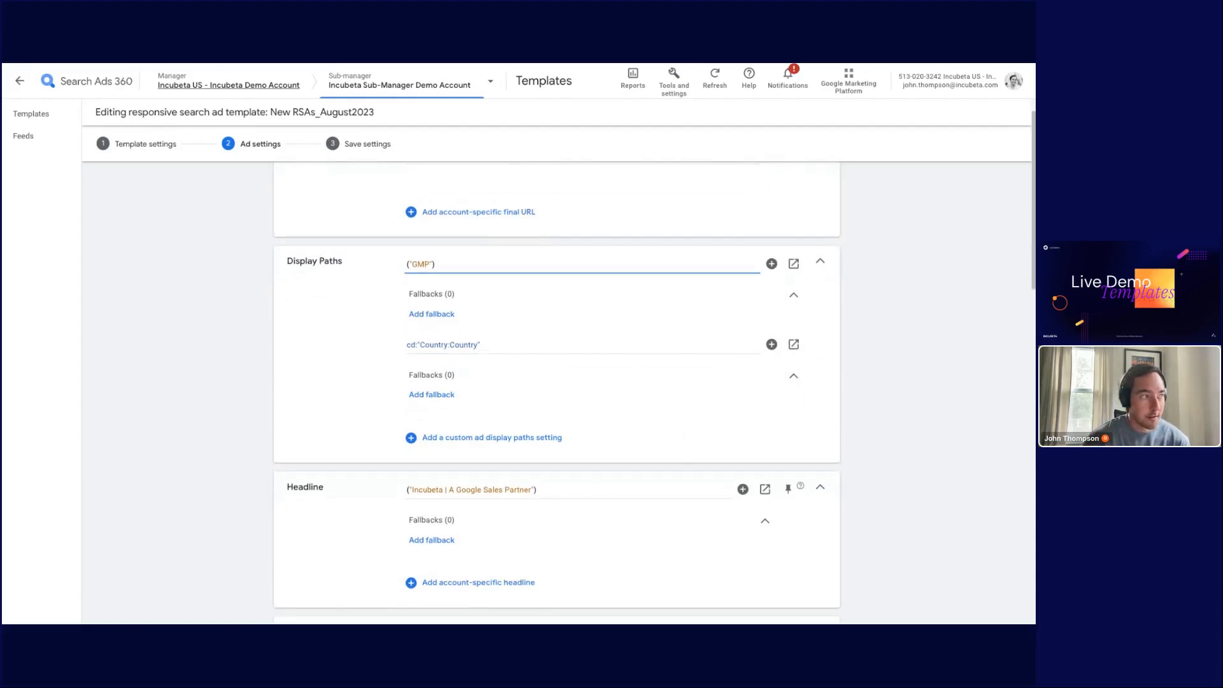
pyautogui.scroll(-1, 404, 264)
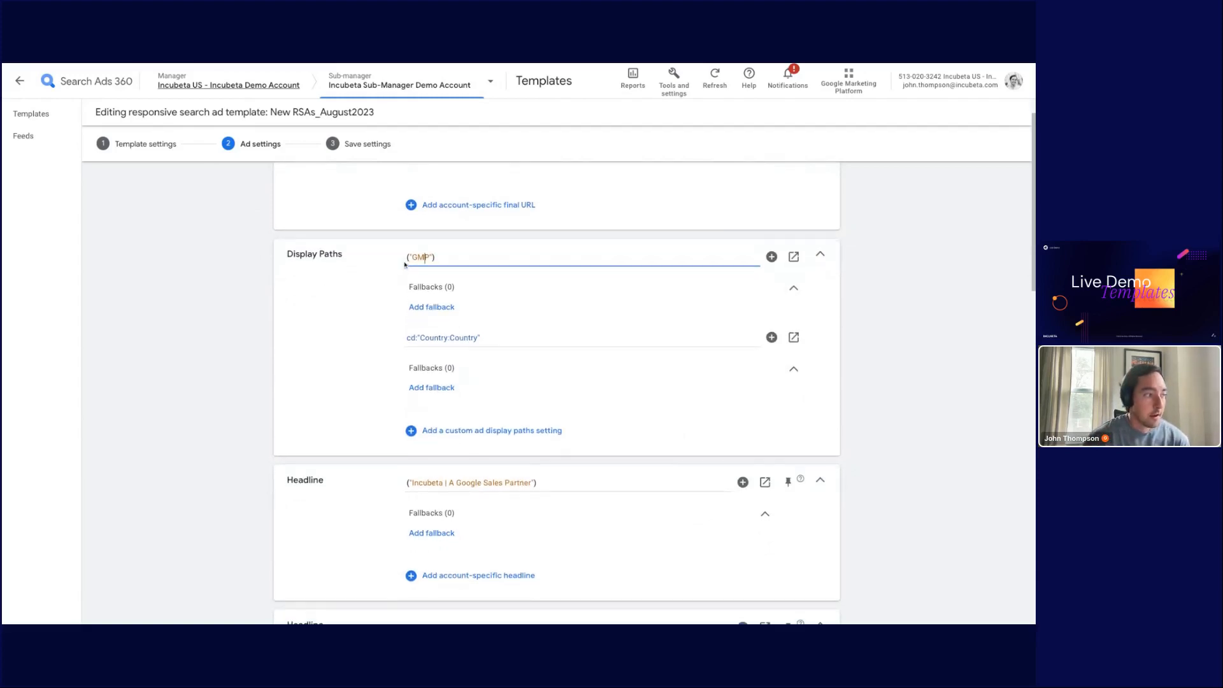
pyautogui.scroll(-2, 405, 265)
pyautogui.scroll(-2, 399, 385)
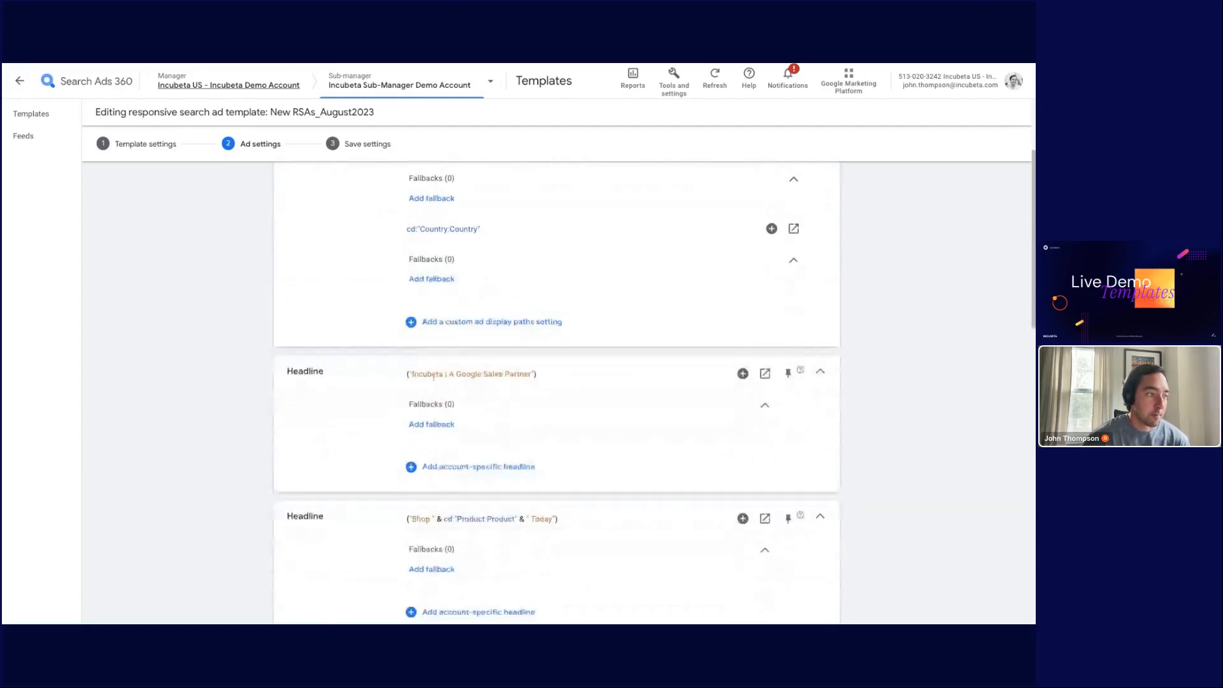
pyautogui.click(535, 376)
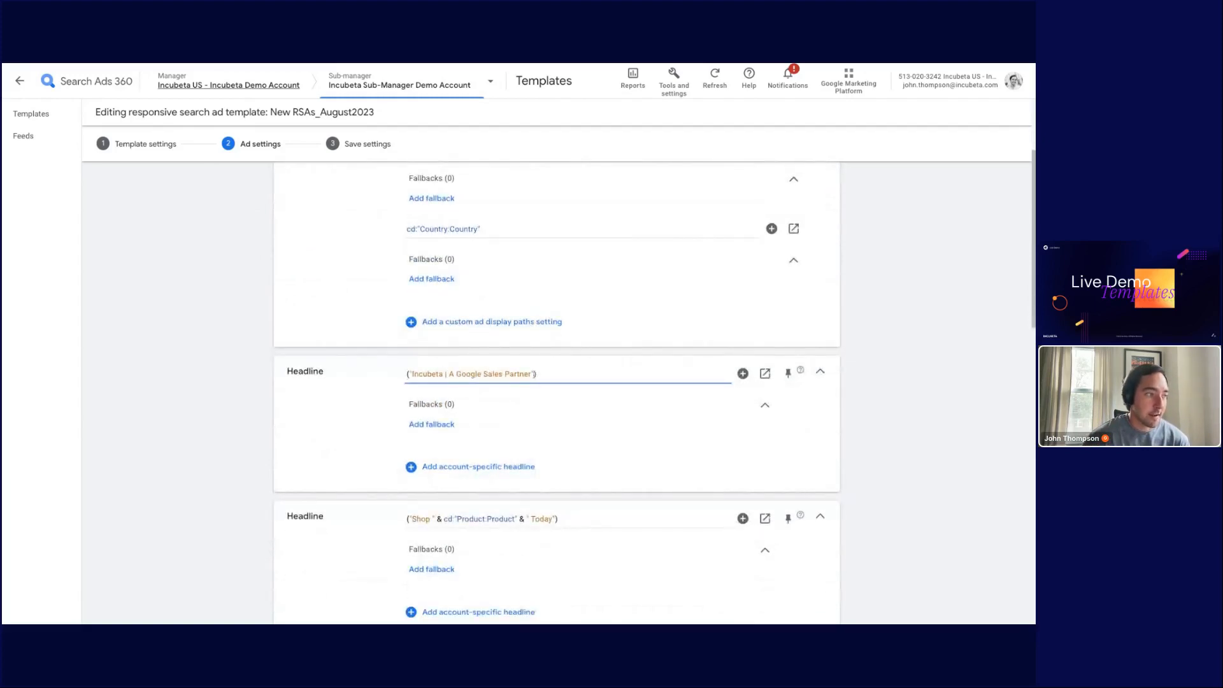
pyautogui.scroll(-1, 535, 376)
pyautogui.scroll(-2, 534, 375)
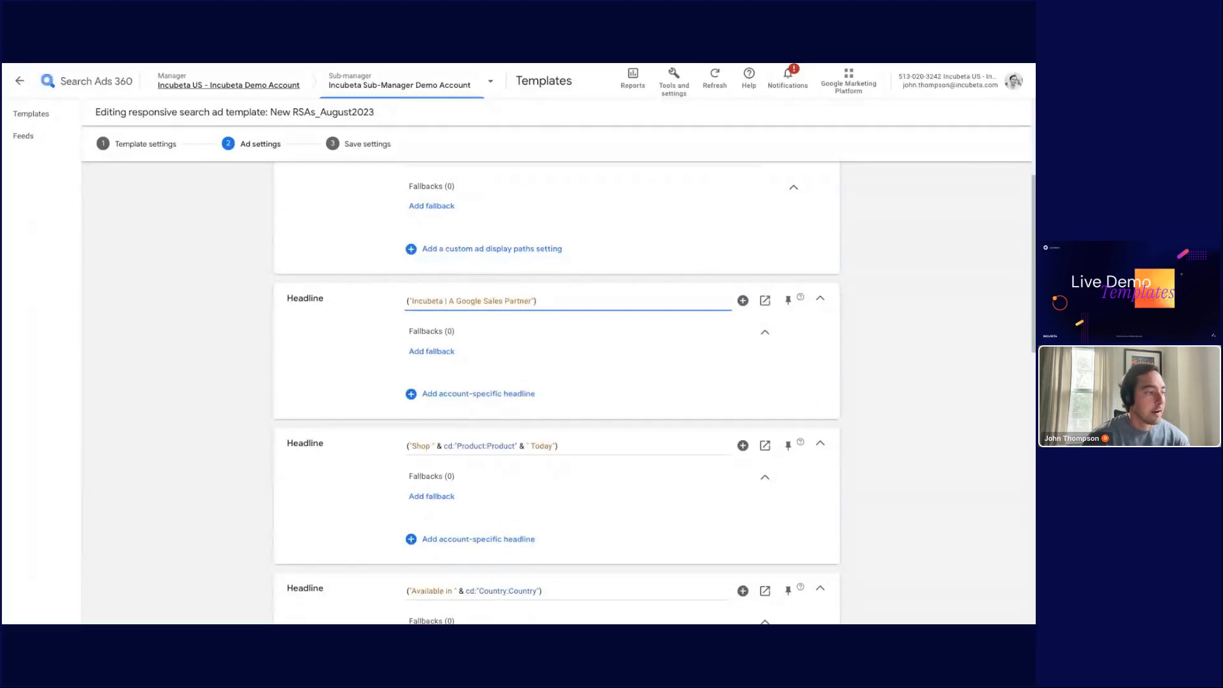
pyautogui.scroll(-2, 500, 346)
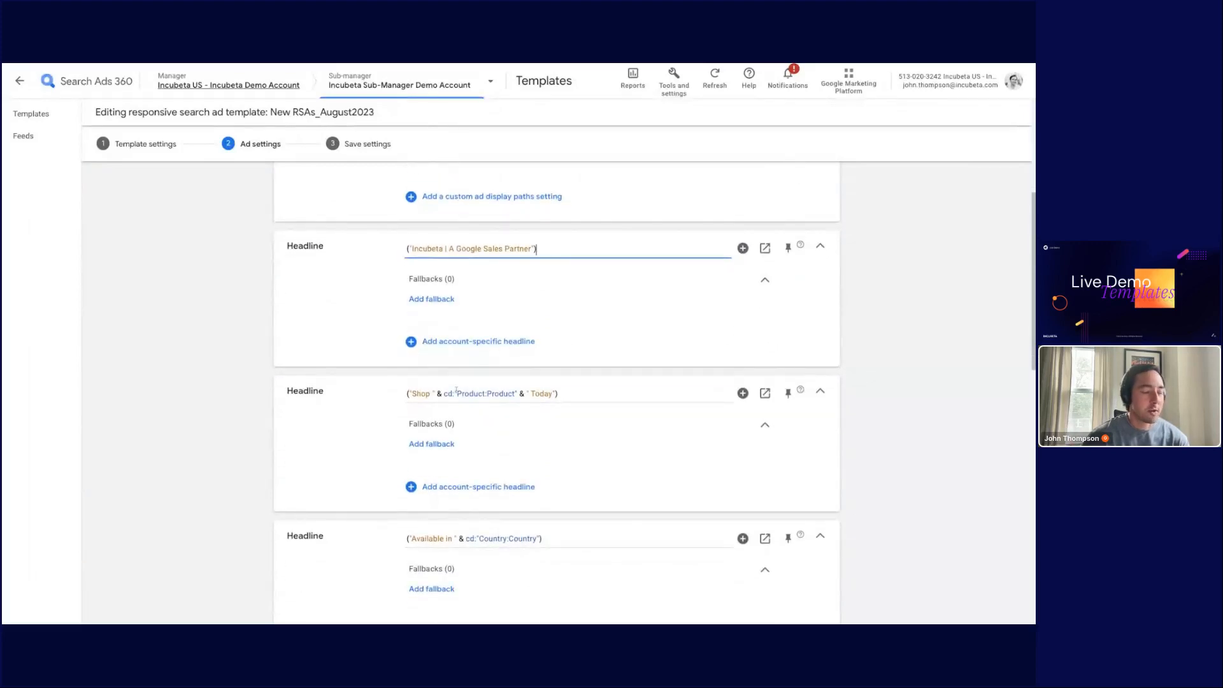
pyautogui.scroll(-1, 446, 382)
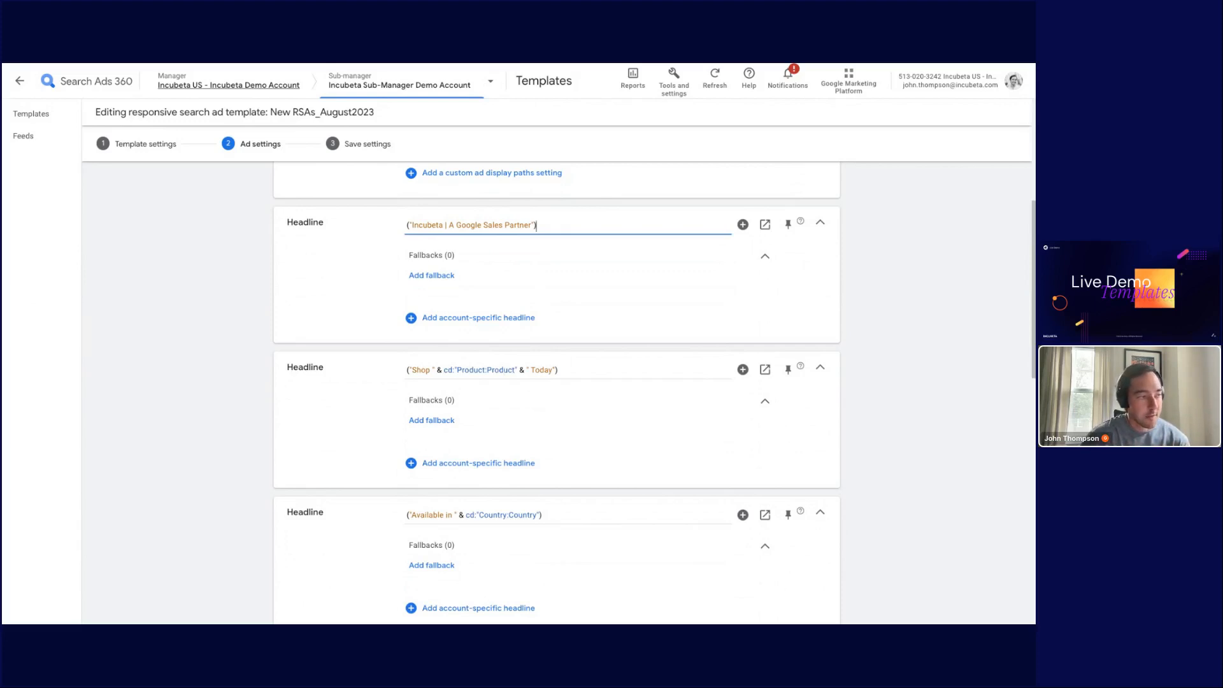
pyautogui.scroll(-1, 517, 376)
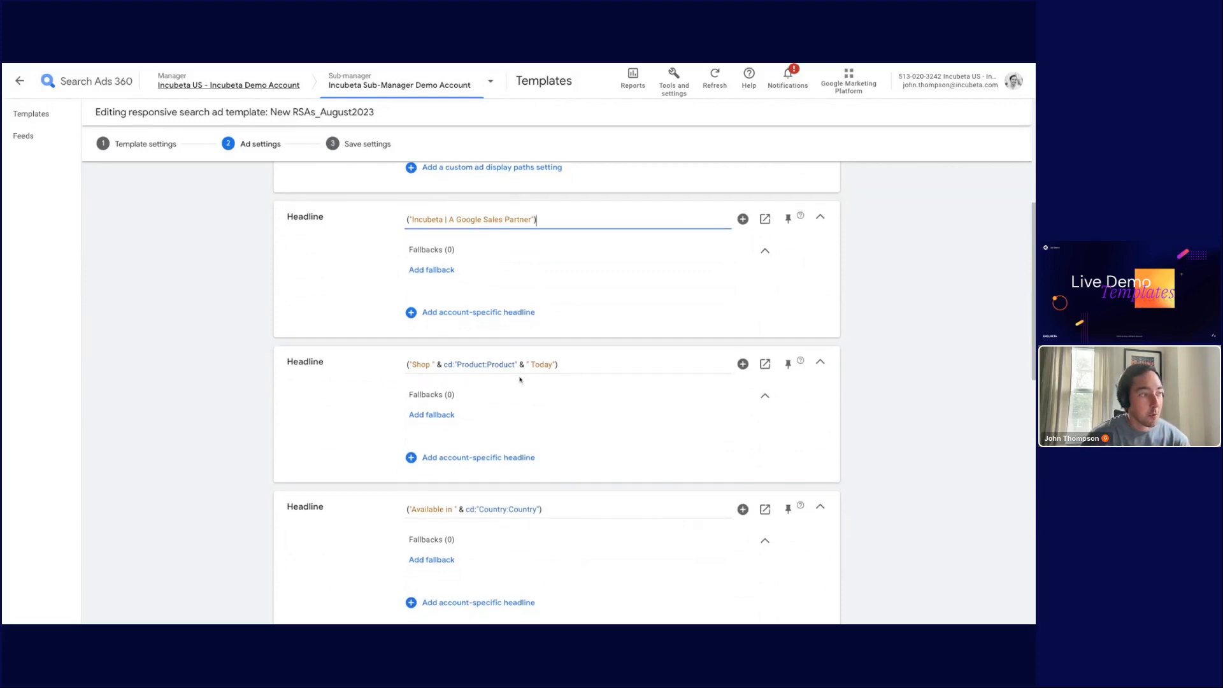
pyautogui.scroll(-2, 519, 378)
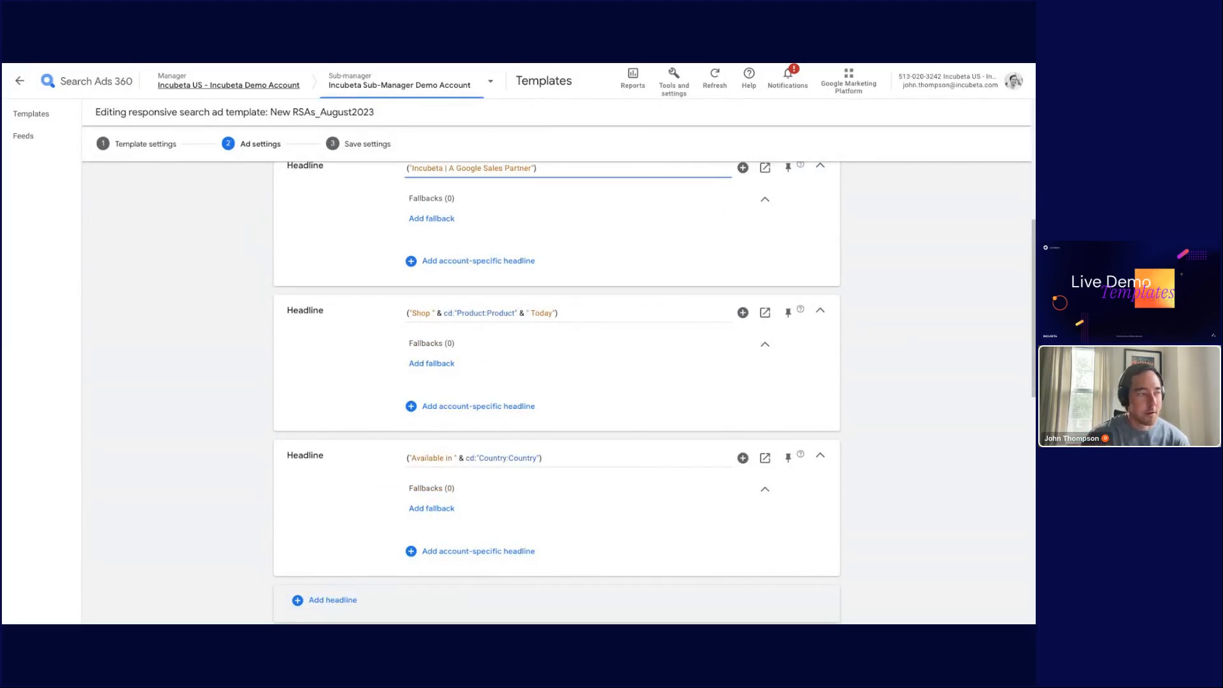
# Step: Add an empty fallback to the "Shop" headline and review the descriptions and ad URL options
pyautogui.click(445, 364)
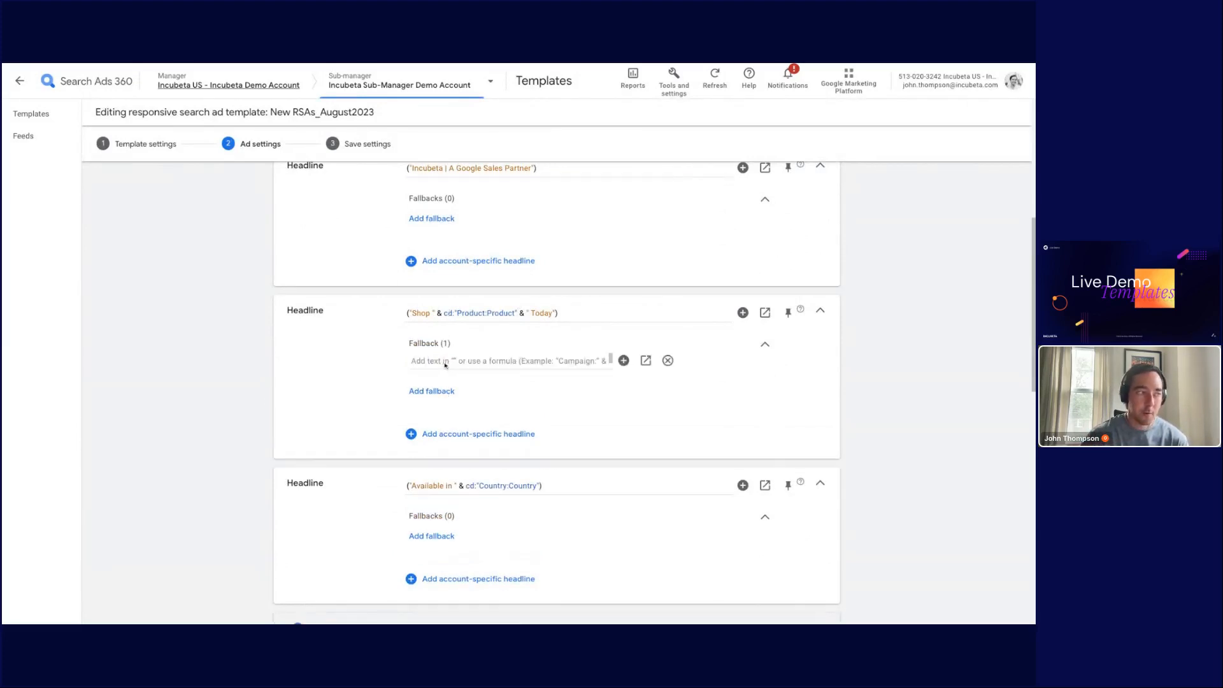
pyautogui.click(464, 360)
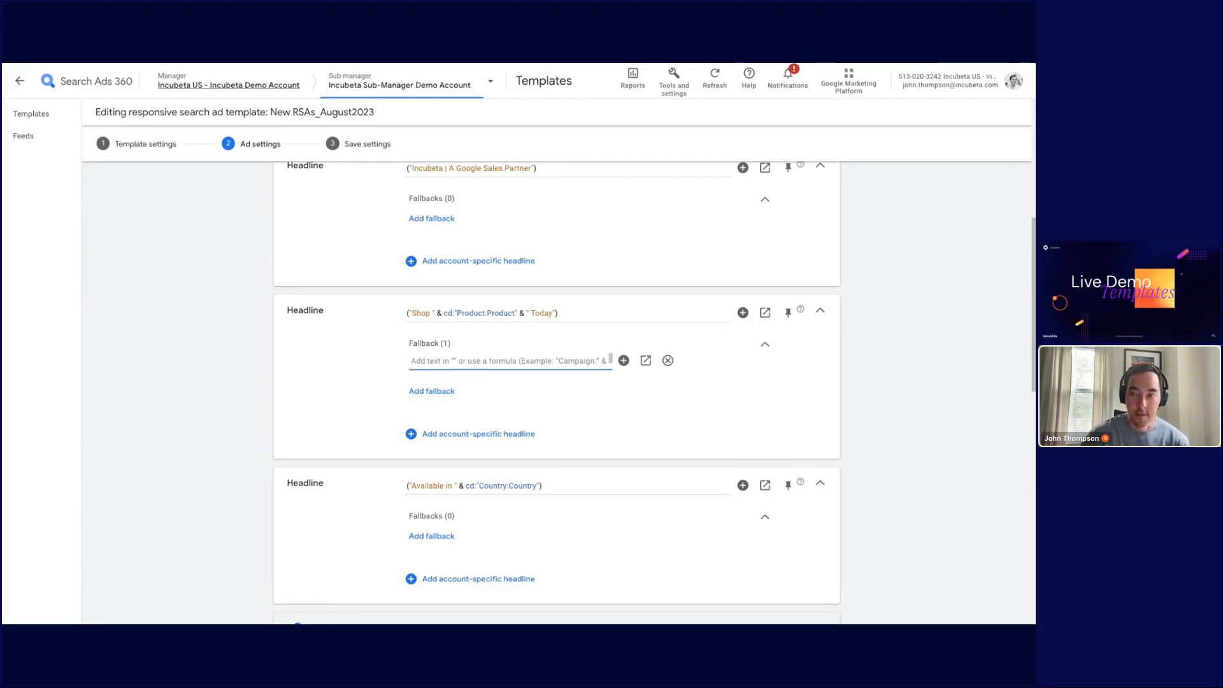
pyautogui.scroll(-1, 495, 349)
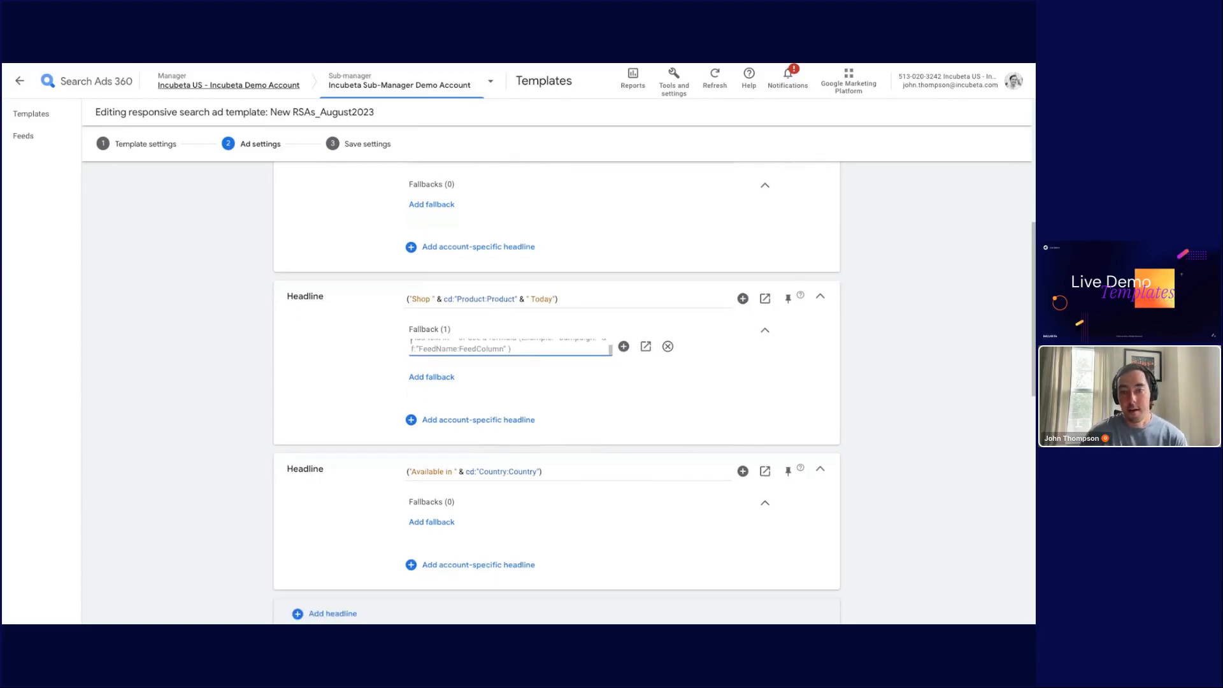
pyautogui.scroll(1, 495, 349)
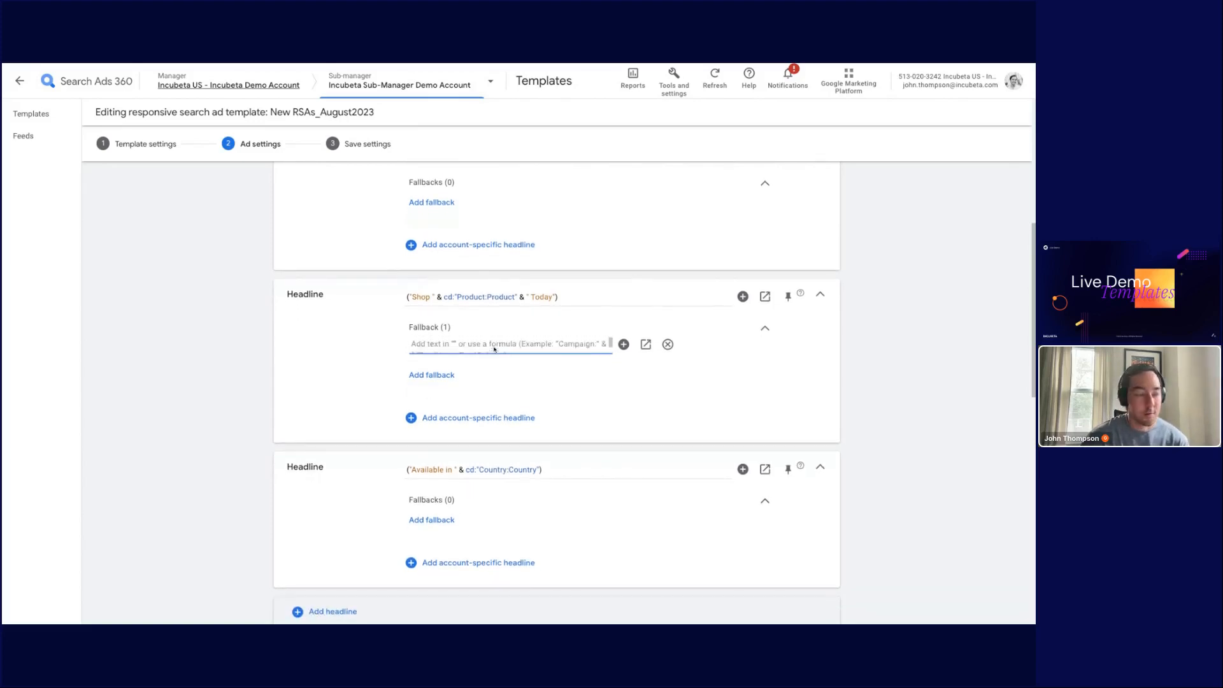
pyautogui.scroll(1, 500, 376)
pyautogui.scroll(-3, 510, 422)
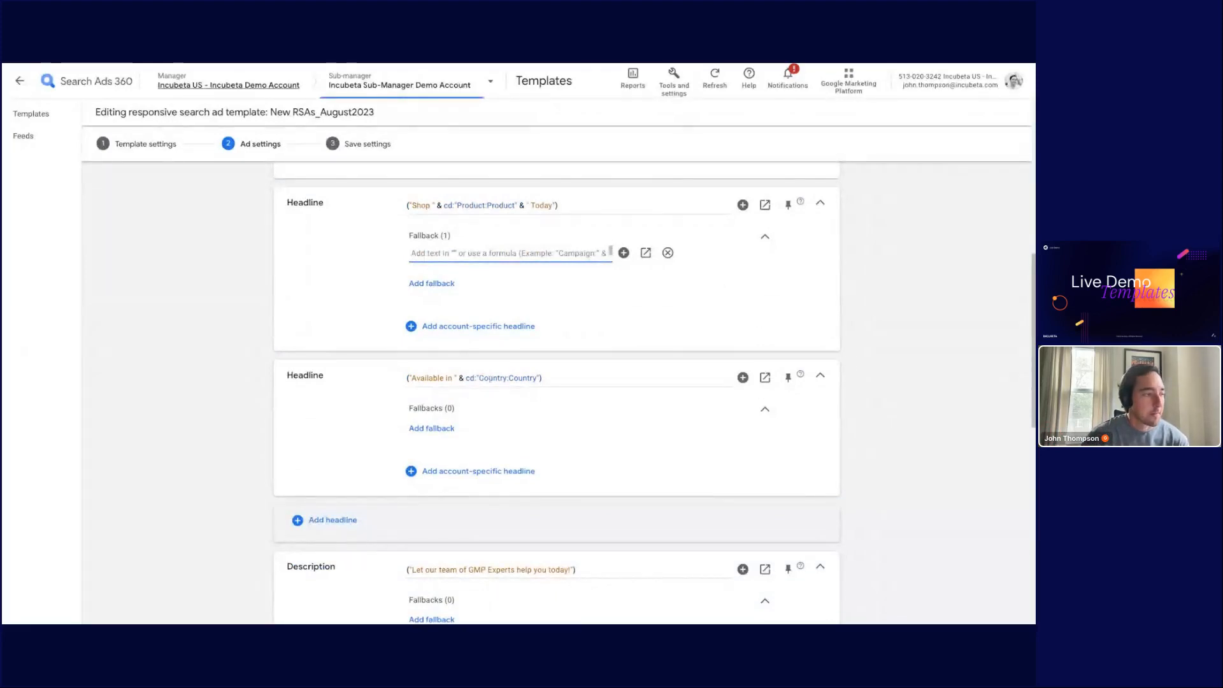
pyautogui.scroll(-3, 434, 410)
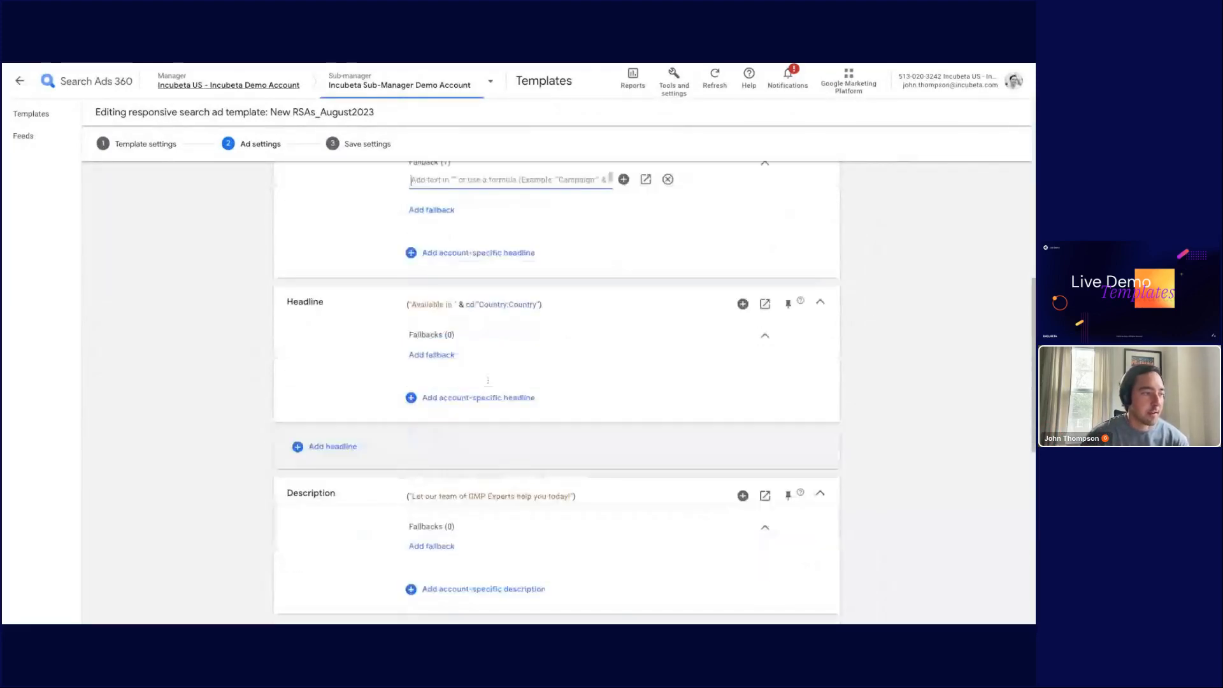
pyautogui.scroll(-4, 446, 408)
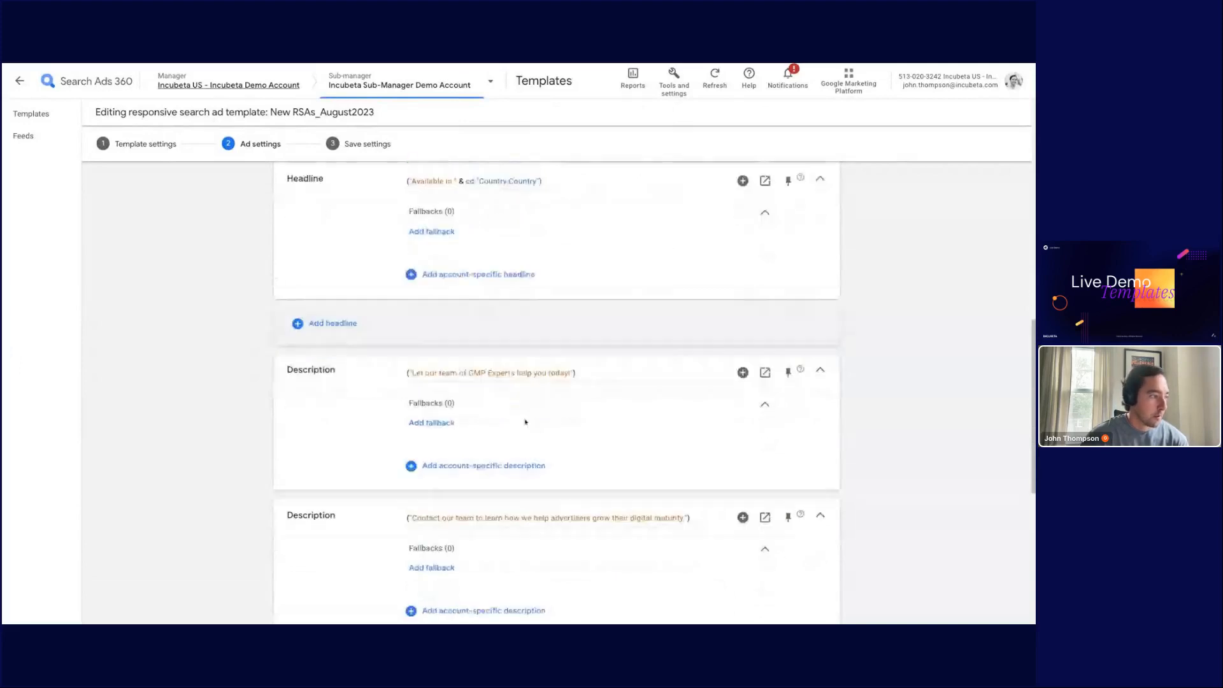
pyautogui.scroll(-2, 529, 391)
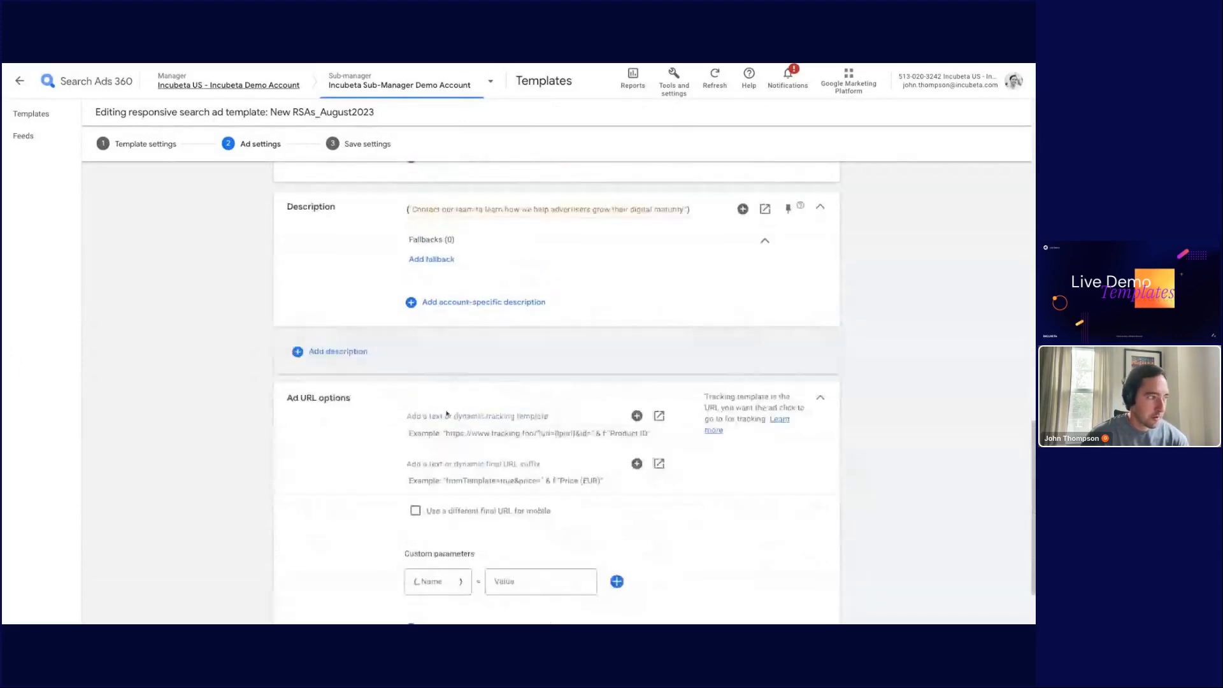
pyautogui.scroll(-1, 487, 397)
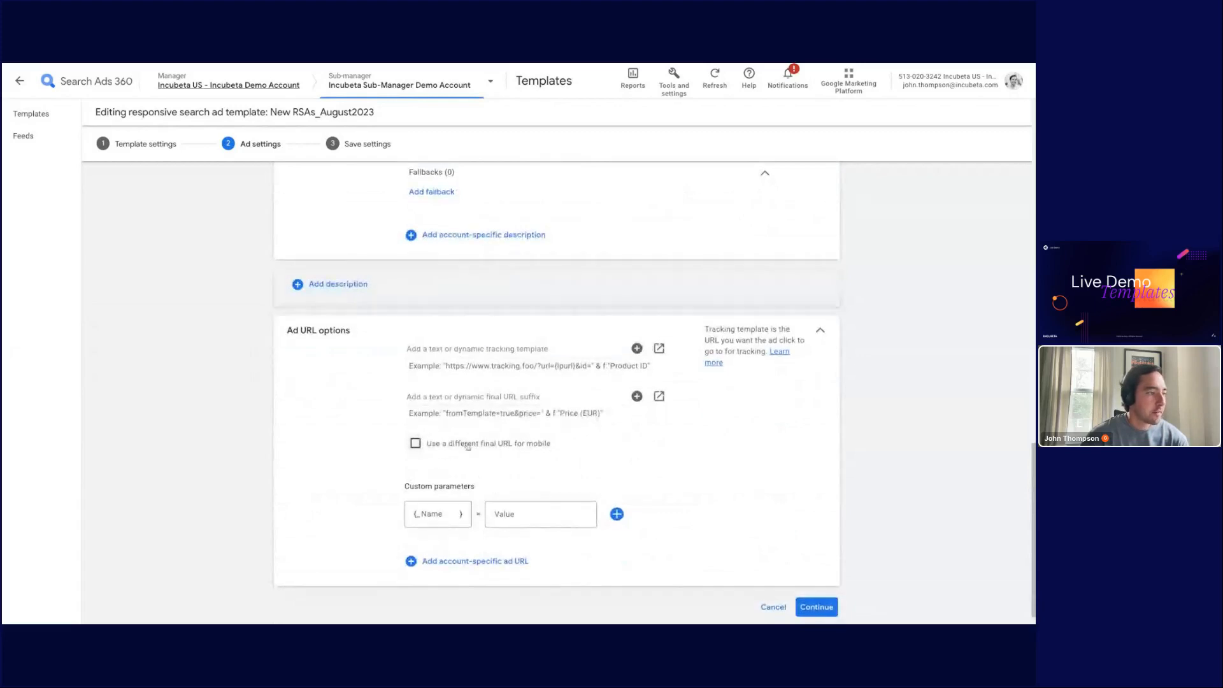
pyautogui.scroll(-1, 465, 443)
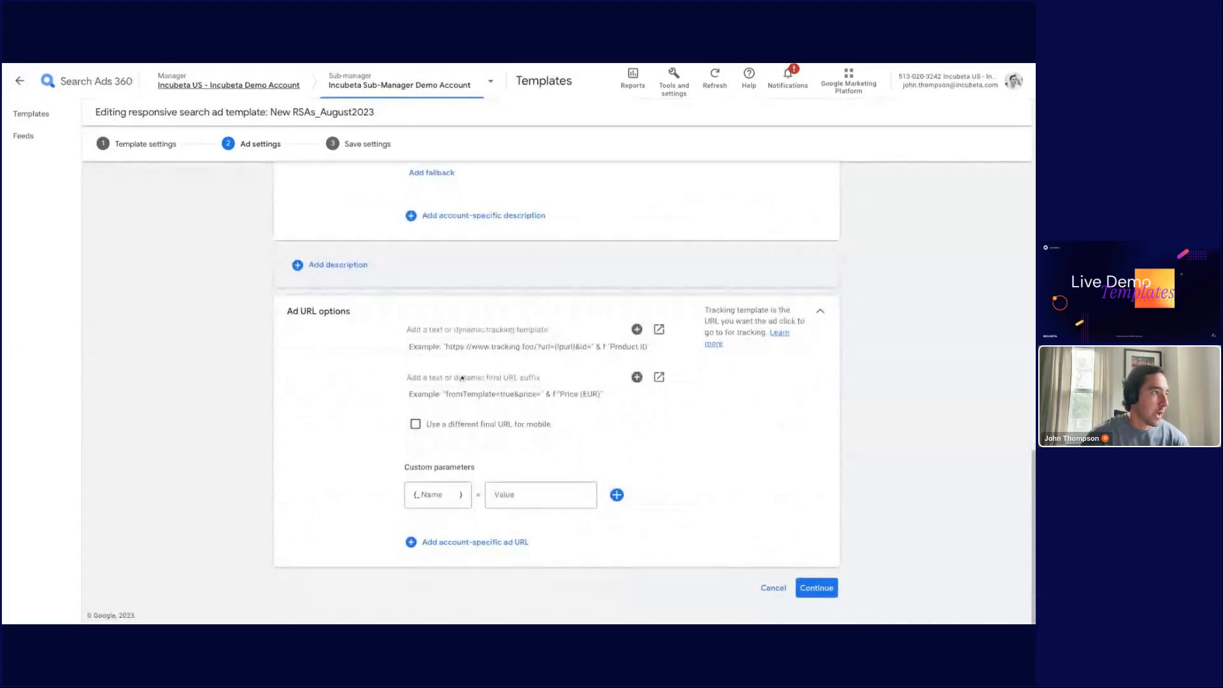
# Step: Proceed to the Save settings step and widen the Descriptions and Landing page URL columns of the preview
pyautogui.click(364, 146)
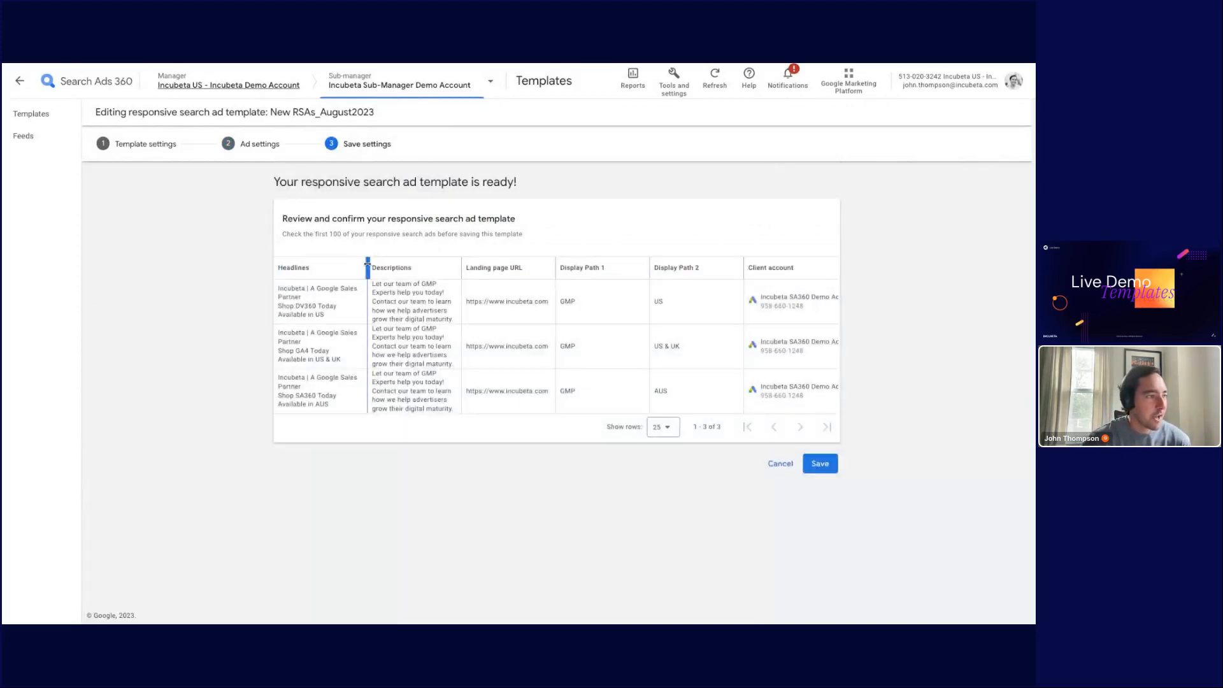
pyautogui.moveTo(367, 265); pyautogui.dragTo(425, 264)
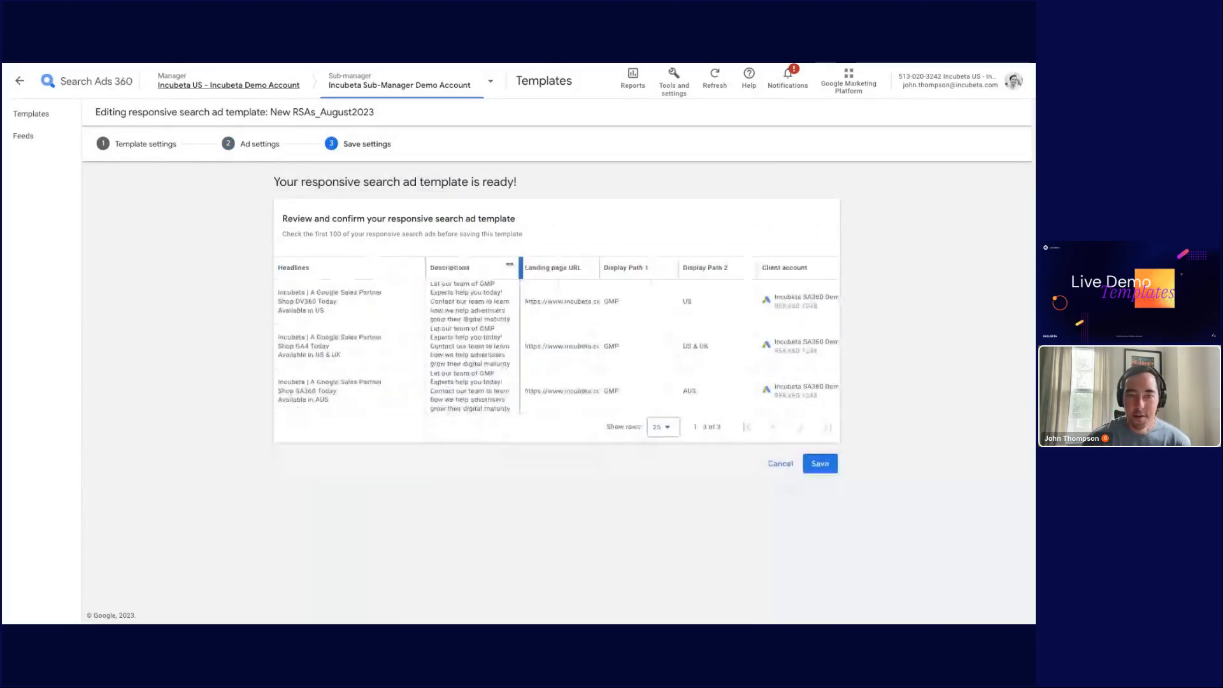
pyautogui.moveTo(519, 266); pyautogui.dragTo(580, 266)
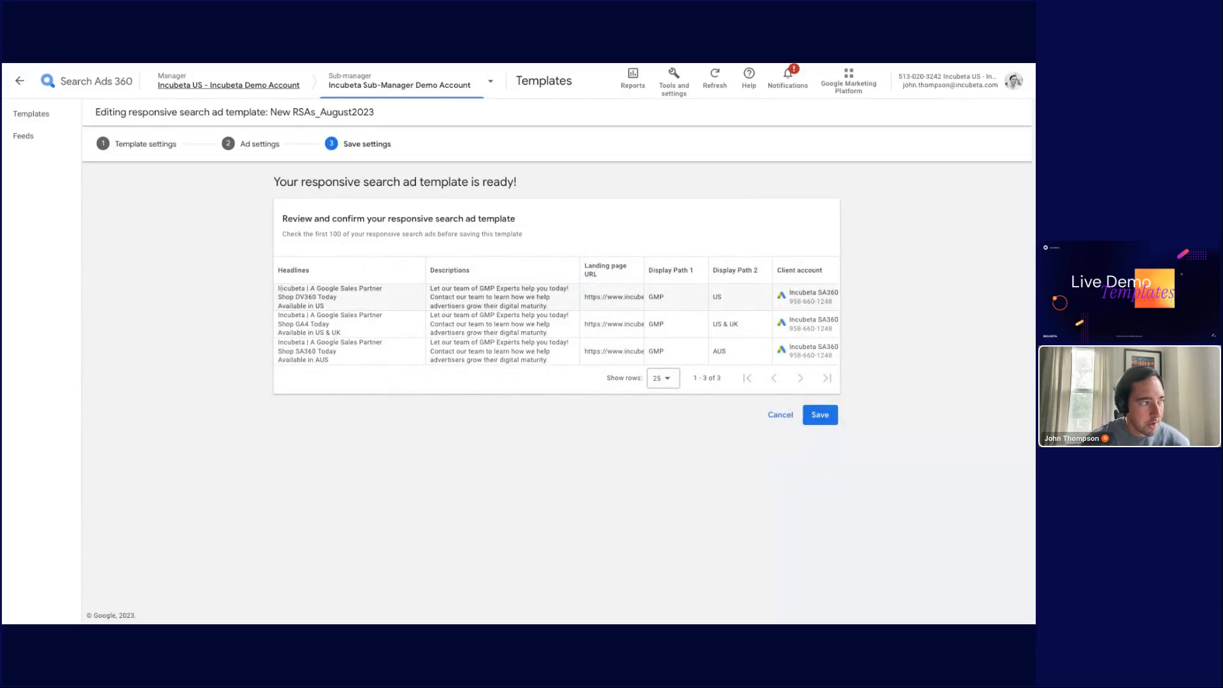
# Step: Examine the generated headlines and display paths in the preview table, then cancel out of the save step
pyautogui.moveTo(278, 288); pyautogui.dragTo(296, 351)
pyautogui.click(321, 298)
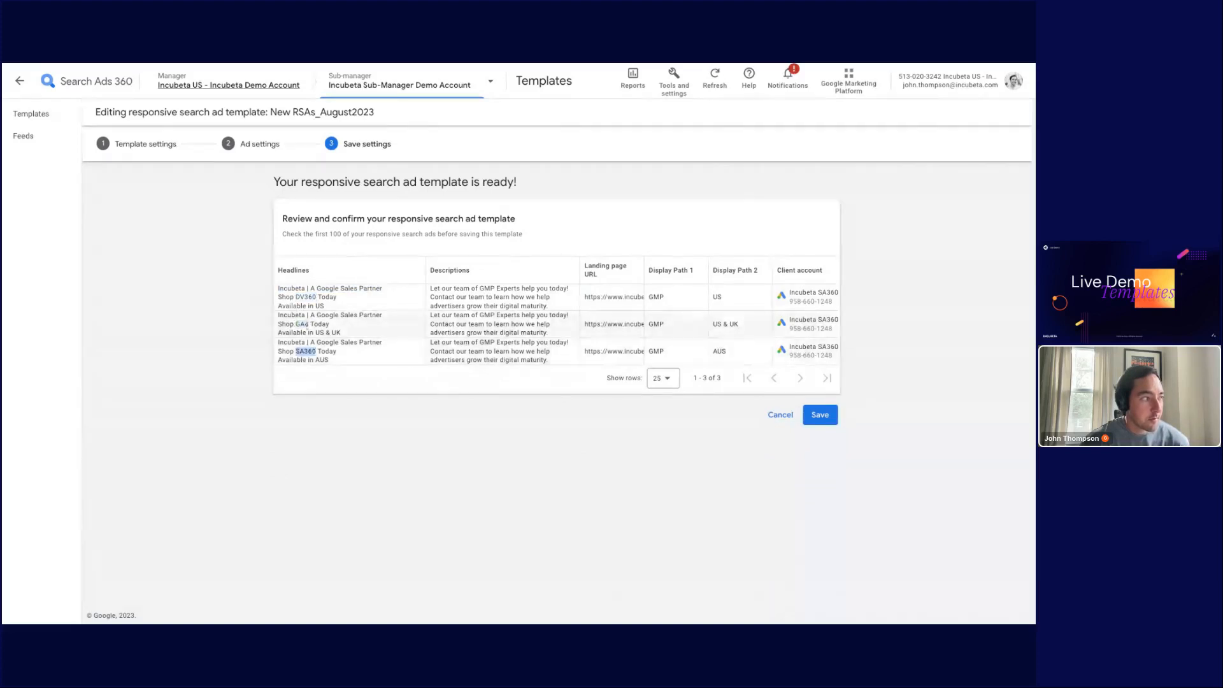
pyautogui.click(306, 297)
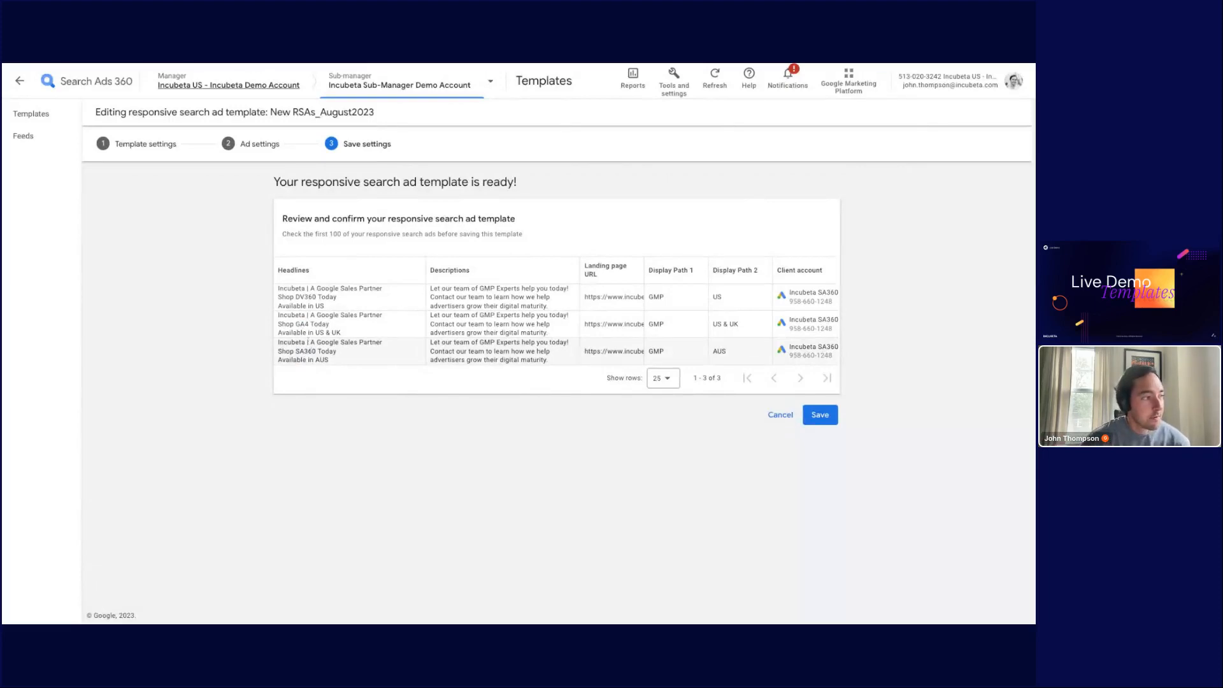
pyautogui.doubleClick(319, 305)
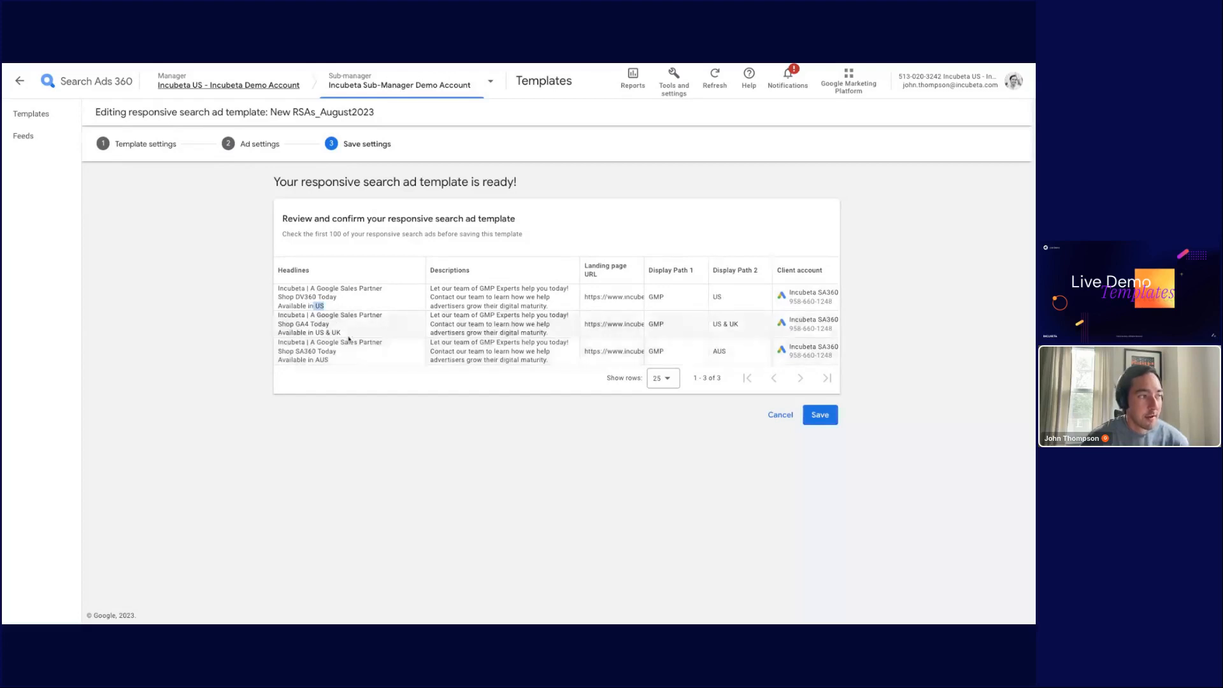
pyautogui.doubleClick(322, 360)
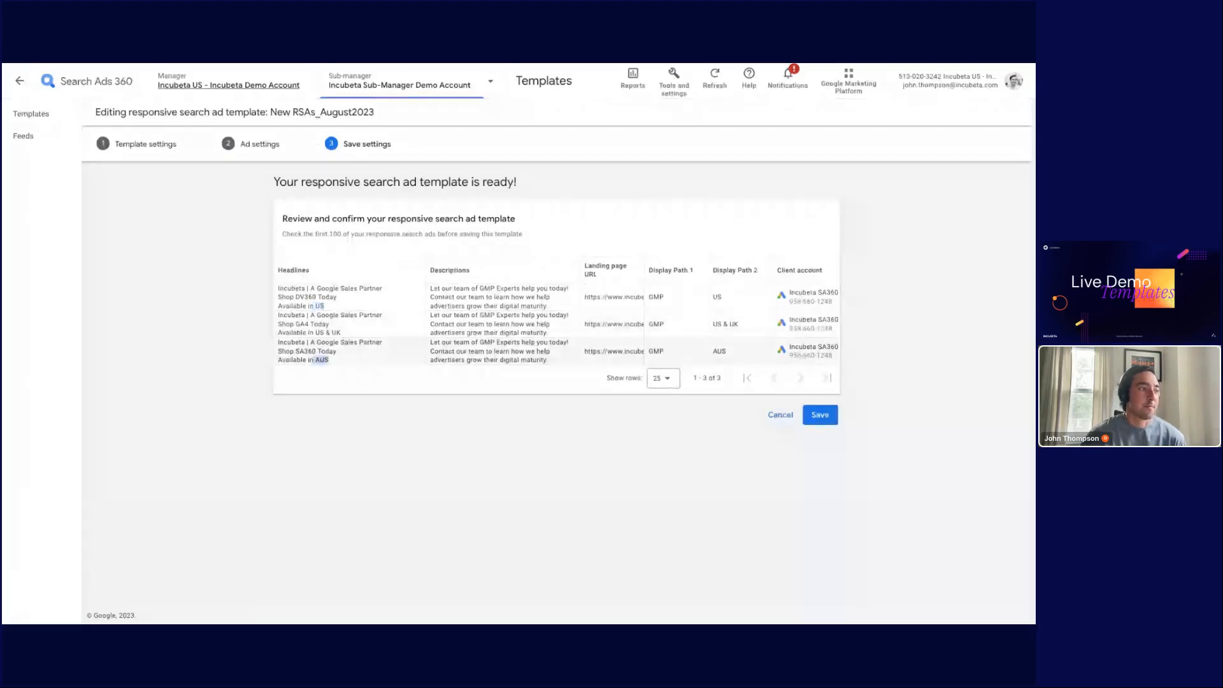
pyautogui.click(334, 363)
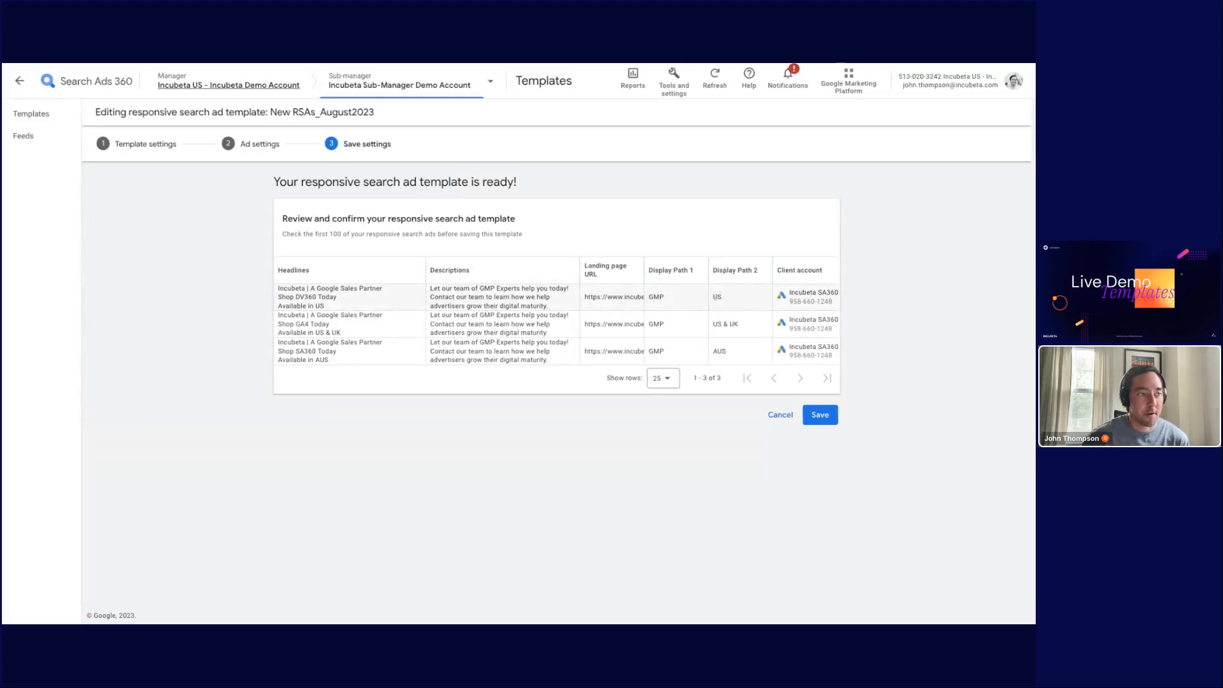
pyautogui.doubleClick(717, 297)
pyautogui.tripleClick(739, 326)
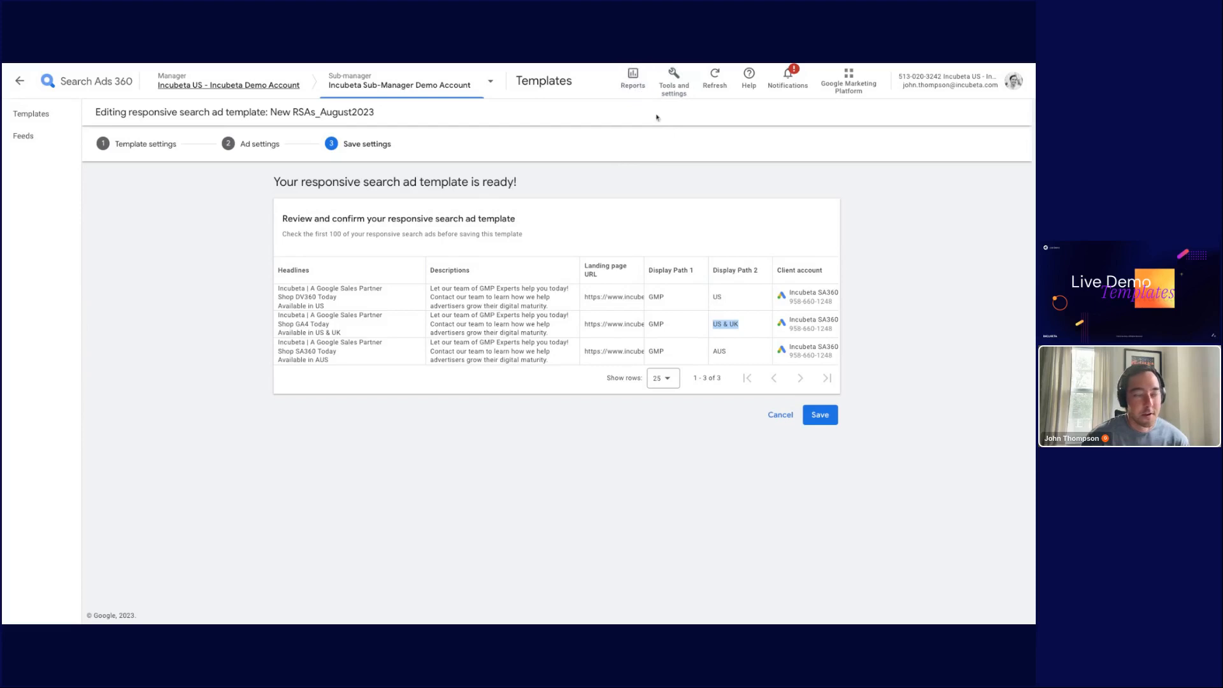
pyautogui.click(779, 415)
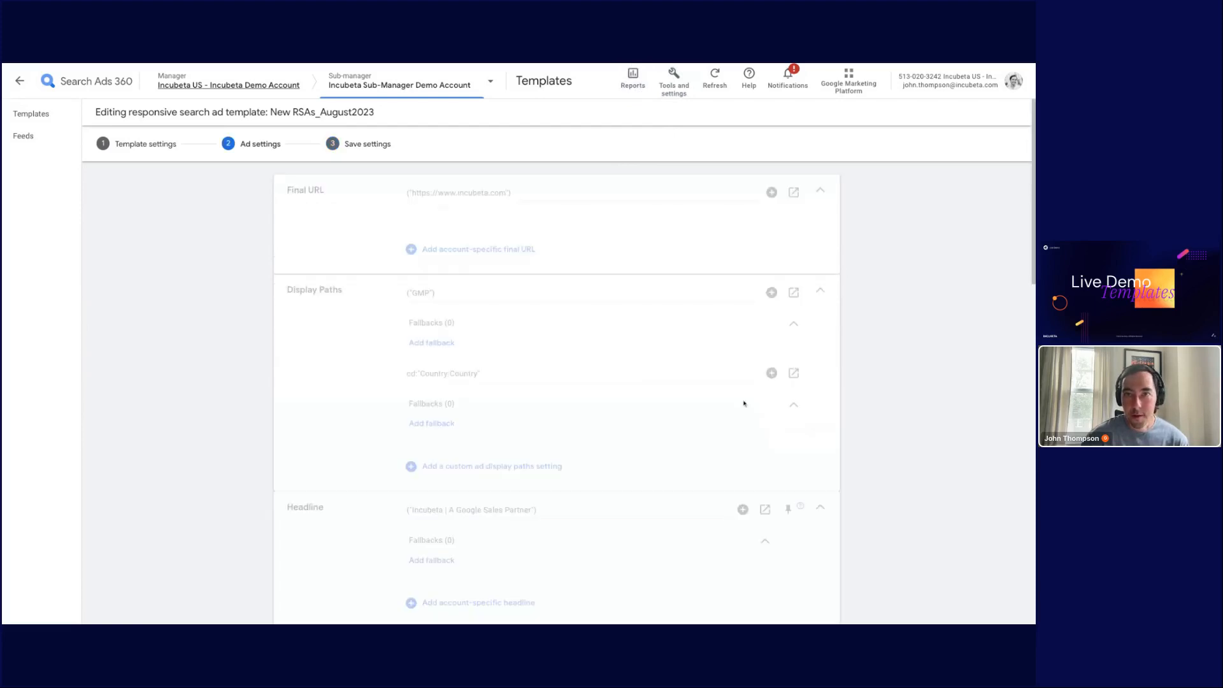